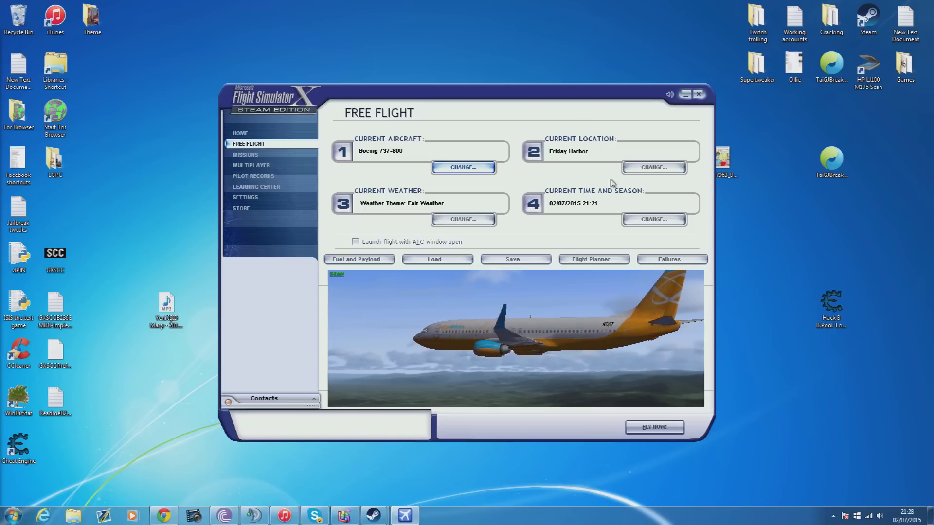
Step: Search for airport ID EGKK and select Gatwick, London as the current location for the free flight
{"action": "left_click", "coordinate": [654, 167]}
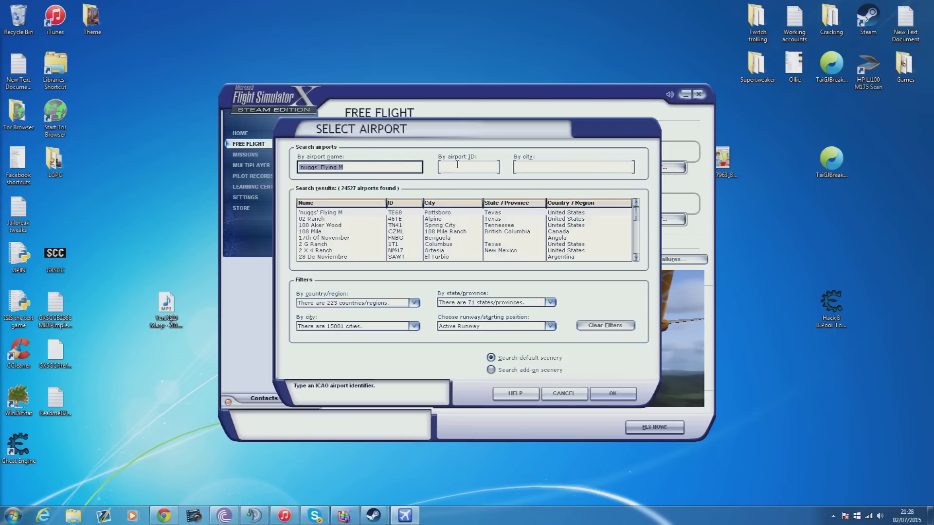
{"action": "left_click", "coordinate": [458, 166]}
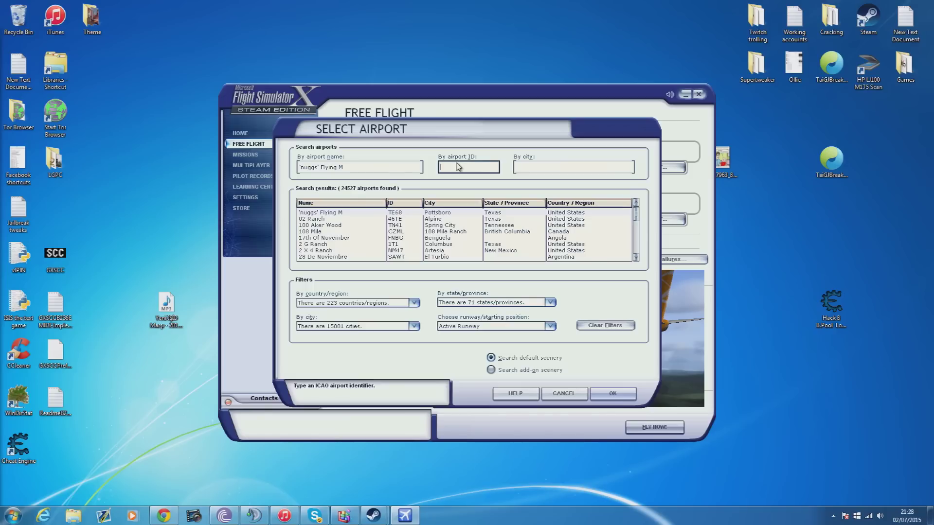
{"action": "type", "text": "e"}
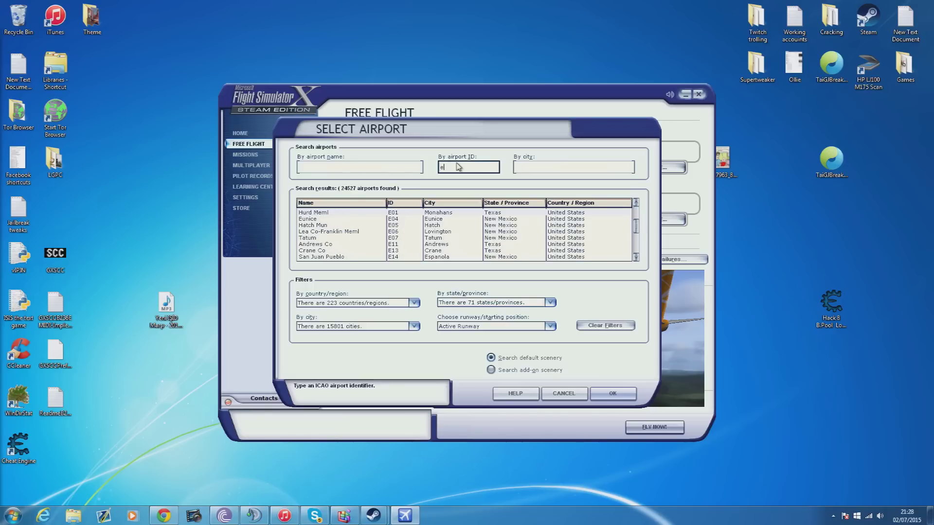
{"action": "type", "text": "hk"}
{"action": "key", "text": "BackSpace"}
{"action": "key", "text": "BackSpace"}
{"action": "key", "text": "BackSpace"}
{"action": "type", "text": "gkk"}
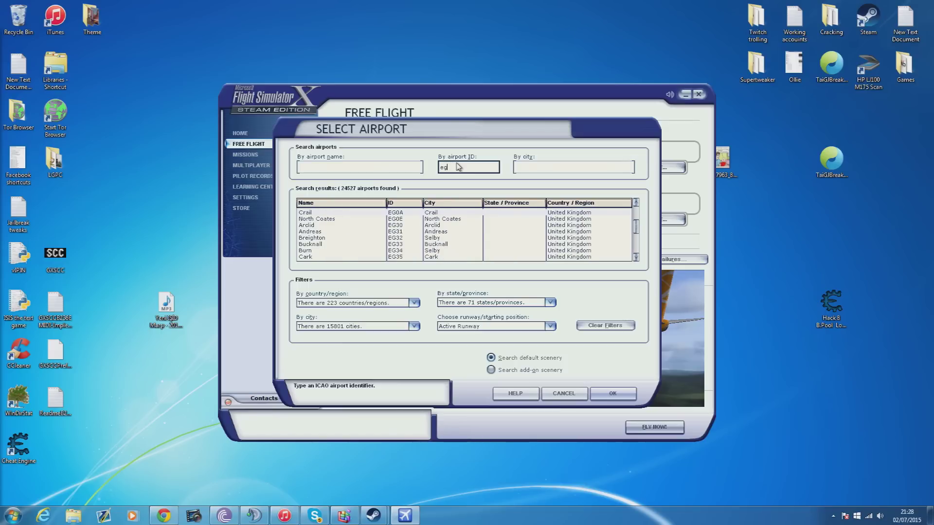
{"action": "left_click", "coordinate": [378, 232]}
Step: Set the Gatwick starting position to GATE 19 -- GATE MEDIUM and accept the location
{"action": "left_click", "coordinate": [483, 327]}
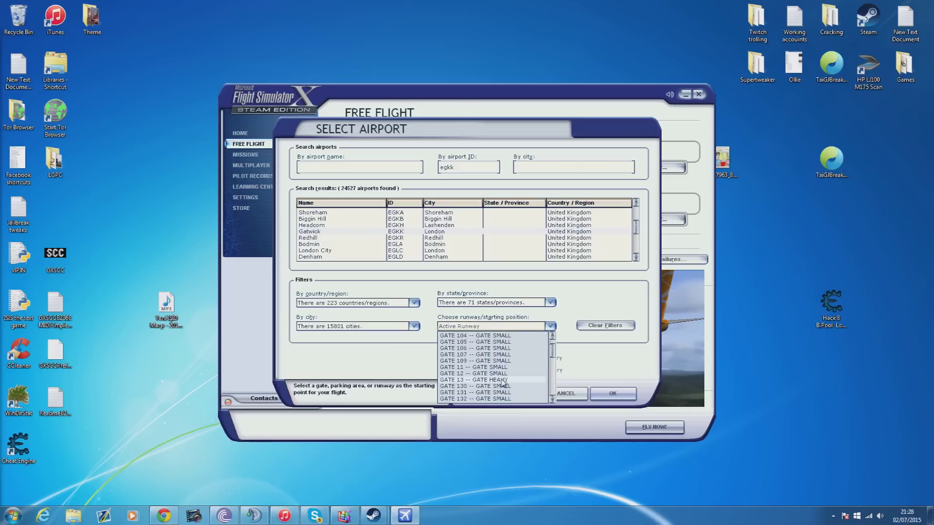
{"action": "scroll", "coordinate": [512, 382], "scroll_direction": "down", "scroll_amount": 2}
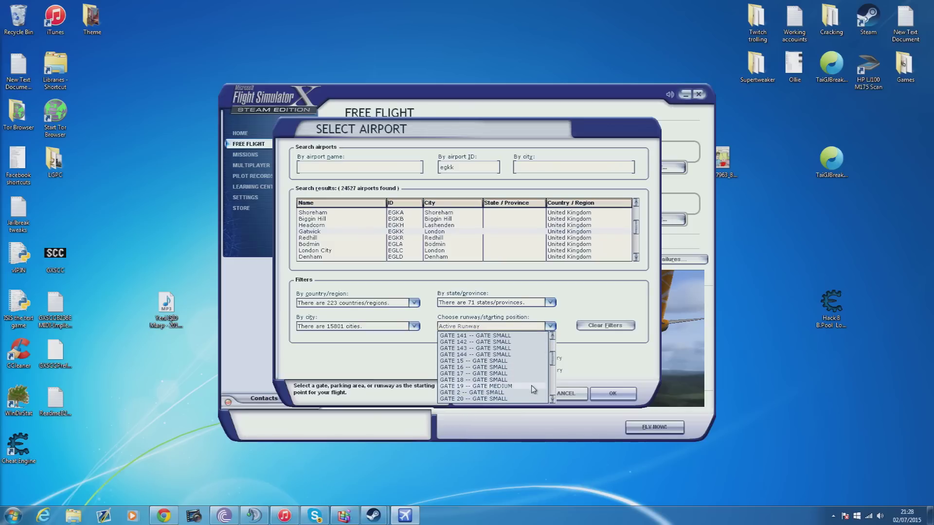
{"action": "left_click", "coordinate": [491, 398]}
{"action": "left_click", "coordinate": [614, 392]}
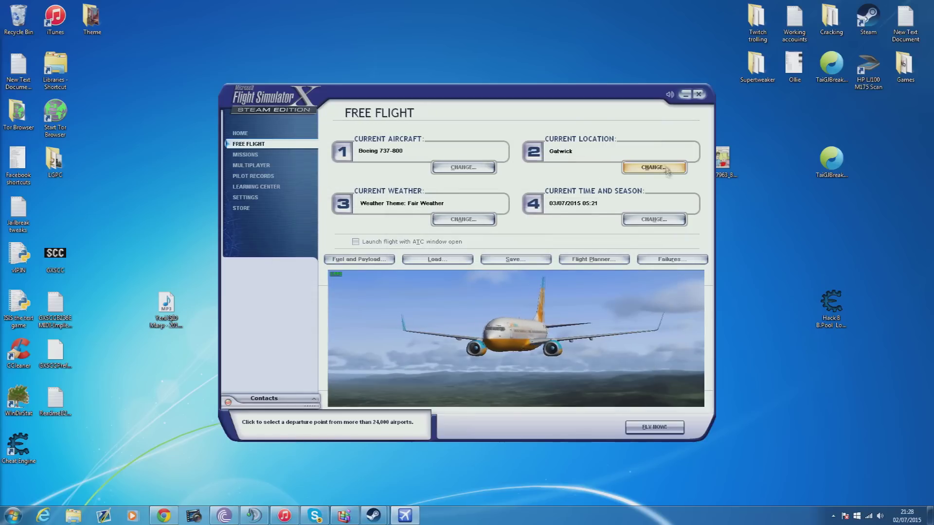
Step: Set the flight's time of day to Day
{"action": "left_click", "coordinate": [654, 219]}
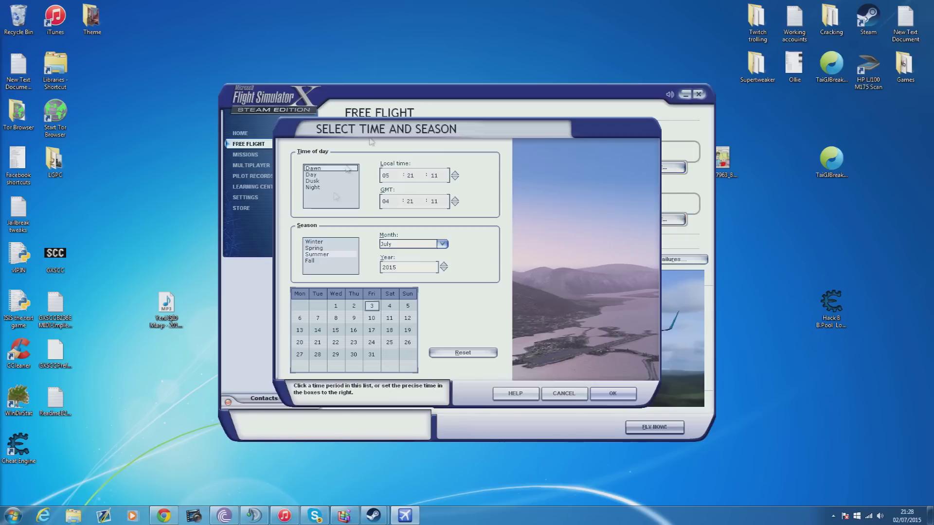
{"action": "left_click", "coordinate": [322, 174]}
{"action": "left_click", "coordinate": [613, 393]}
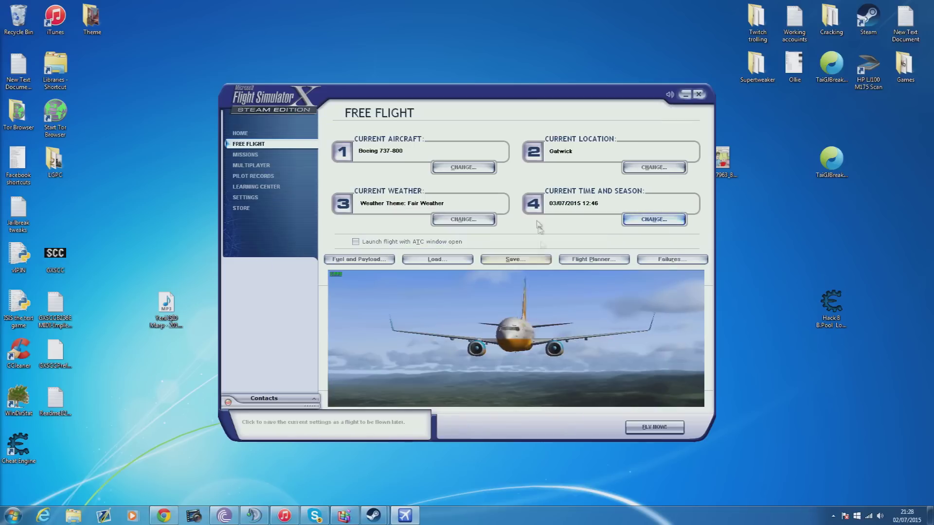
Step: Open the Flight Planner and choose Gatwick (EGKK), GATE 19 -- GATE MEDIUM, as the departure location
{"action": "left_click", "coordinate": [590, 261]}
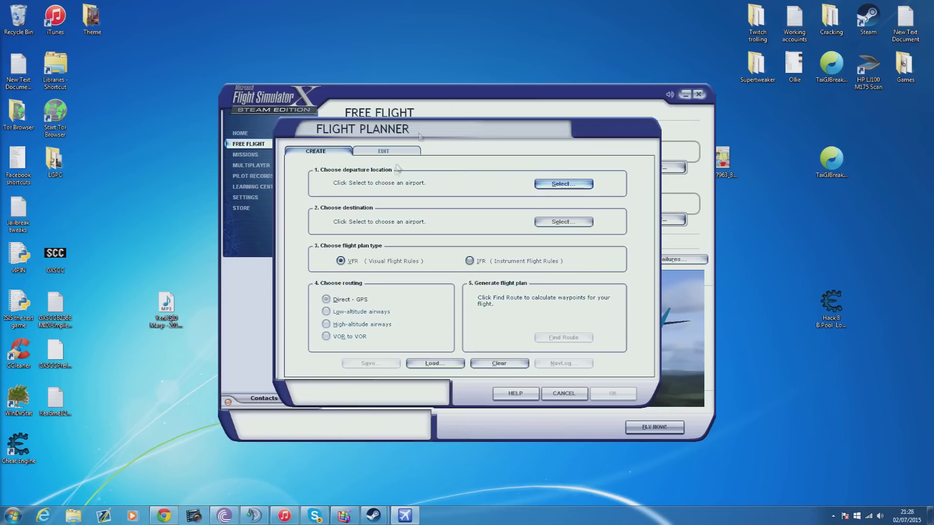
{"action": "left_click", "coordinate": [554, 185]}
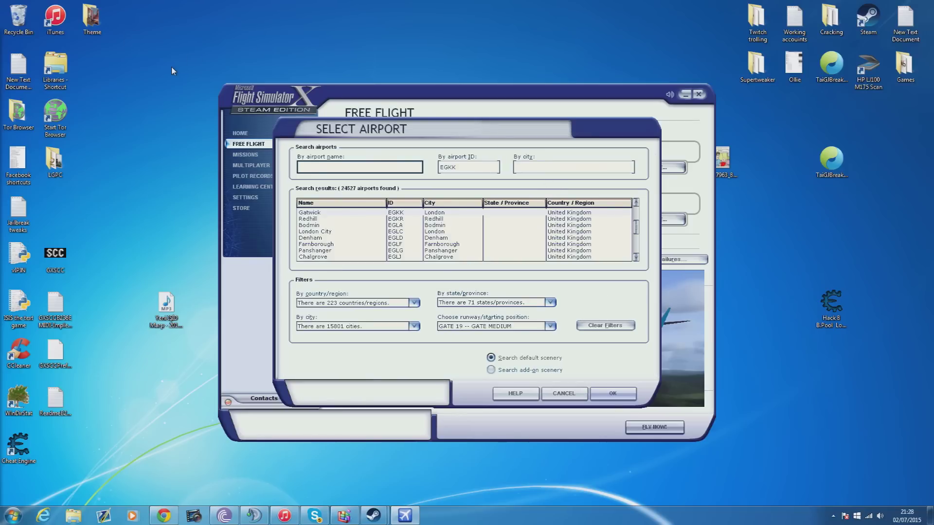
{"action": "double_click", "coordinate": [389, 217]}
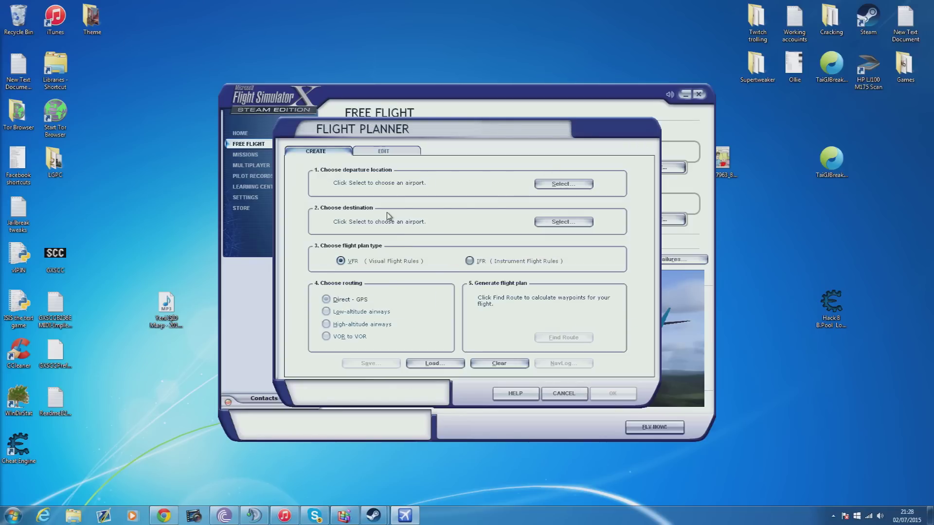
Step: Choose Schiphol, Amsterdam, with airport ID EHAM, as the flight plan's destination
{"action": "left_click", "coordinate": [564, 222]}
{"action": "key", "text": "Tab"}
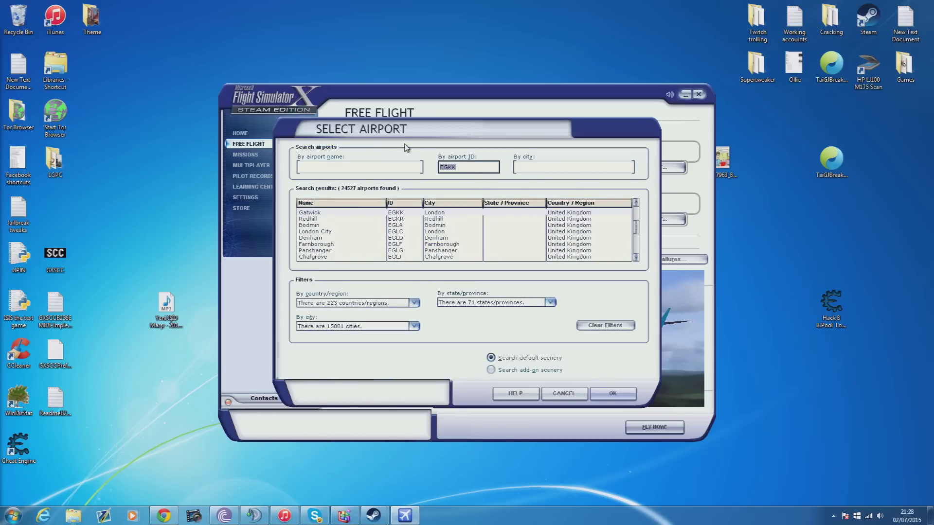
{"action": "type", "text": "EHAM"}
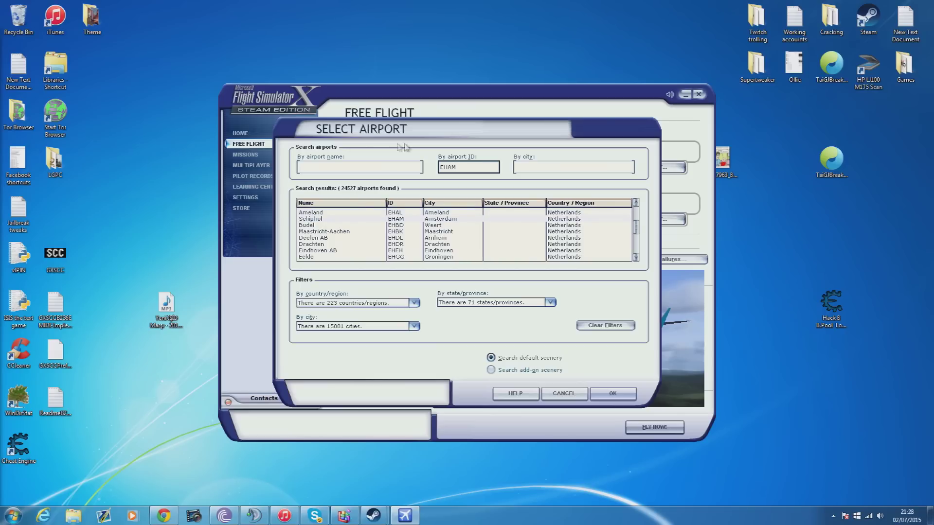
{"action": "double_click", "coordinate": [371, 220]}
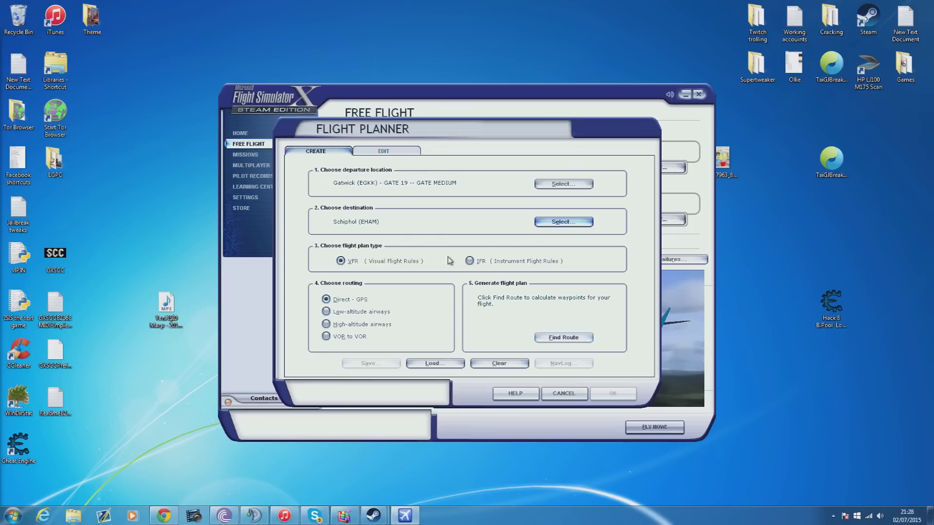
Step: Set the plan type to IFR with Direct - GPS routing and find the route
{"action": "left_click", "coordinate": [470, 261]}
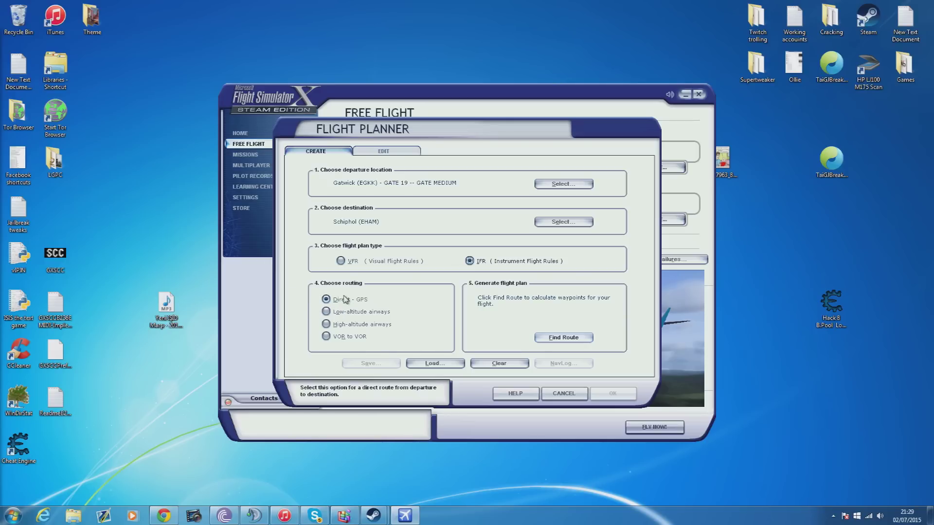
{"action": "left_click", "coordinate": [327, 312]}
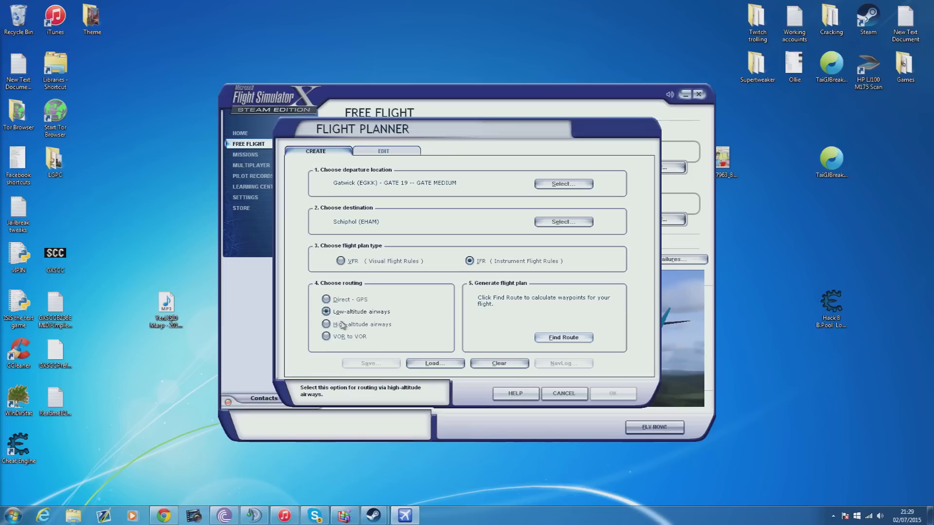
{"action": "left_click", "coordinate": [326, 300]}
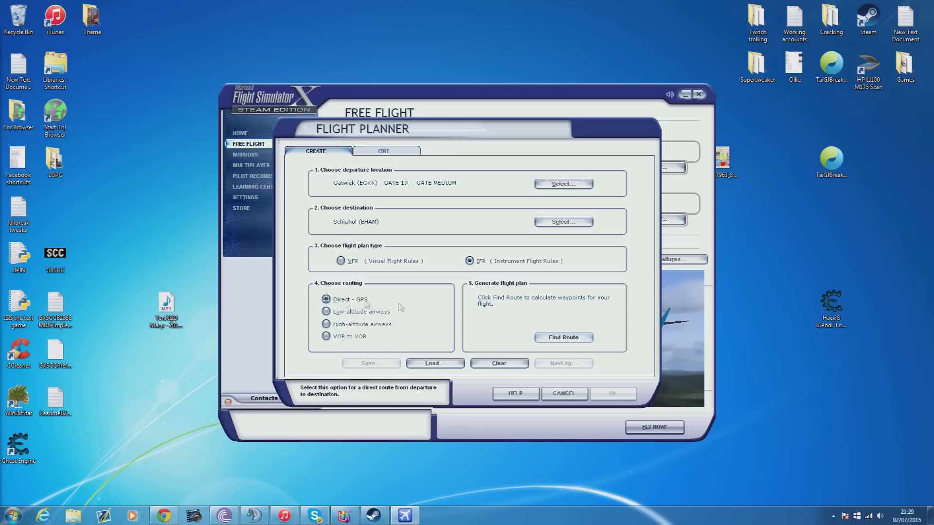
{"action": "left_click", "coordinate": [552, 341]}
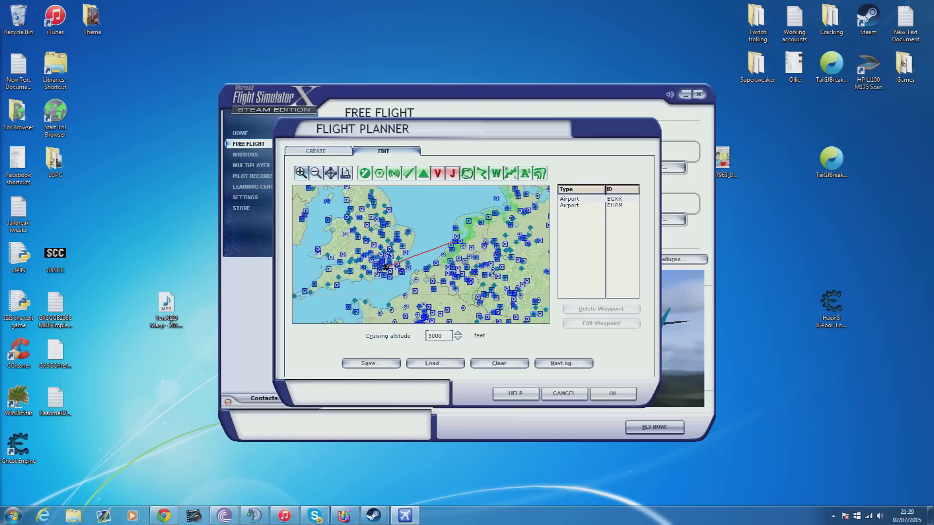
Step: Examine the planned route on the map, centring on the EHAM waypoint to see the approaches around Schiphol
{"action": "left_click", "coordinate": [301, 173]}
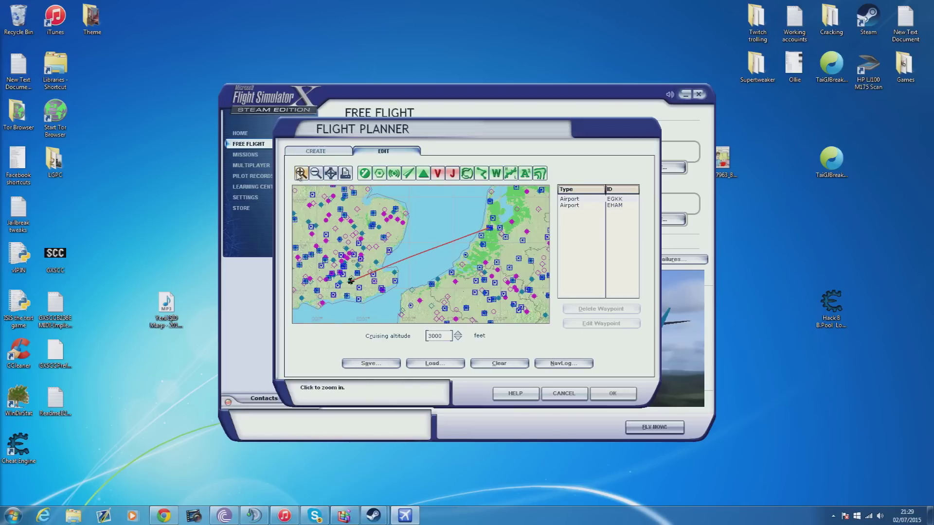
{"action": "mouse_move", "coordinate": [353, 284]}
{"action": "left_click", "coordinate": [579, 206]}
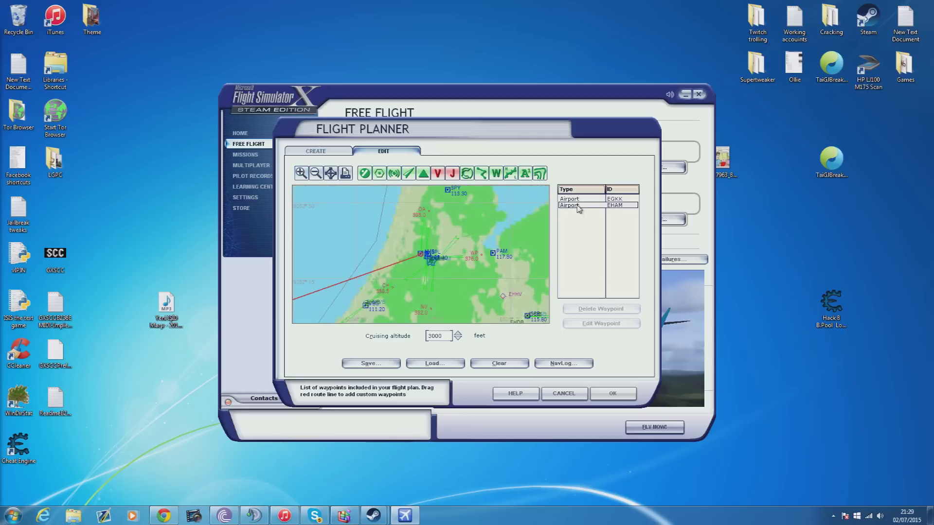
{"action": "left_click", "coordinate": [301, 173]}
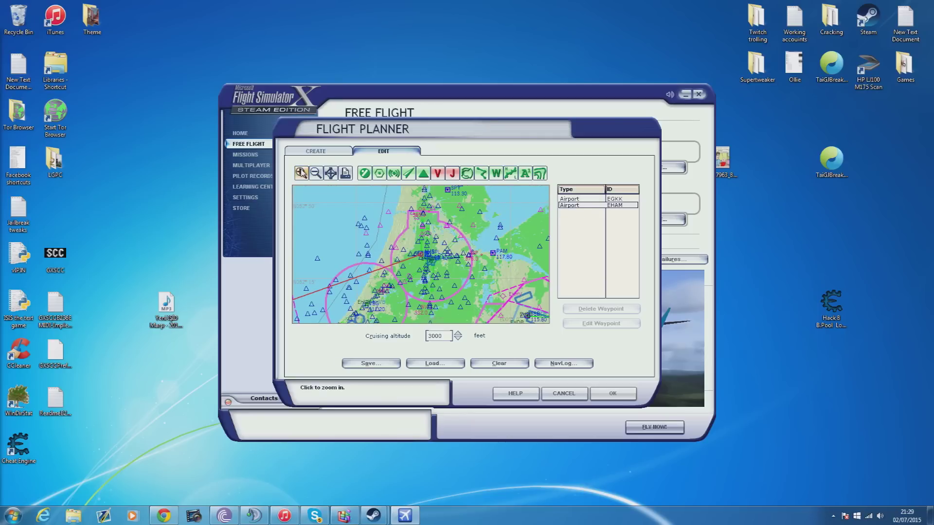
{"action": "left_click", "coordinate": [300, 173]}
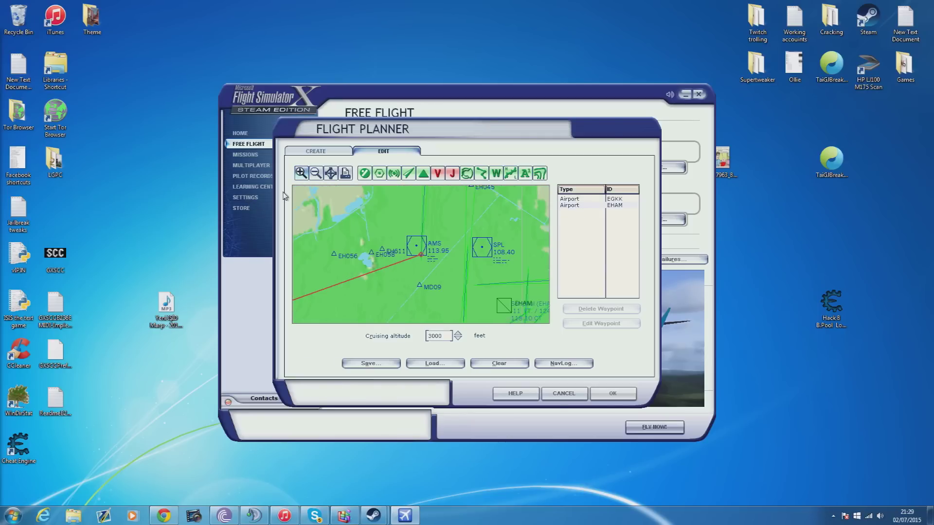
{"action": "left_click", "coordinate": [315, 173]}
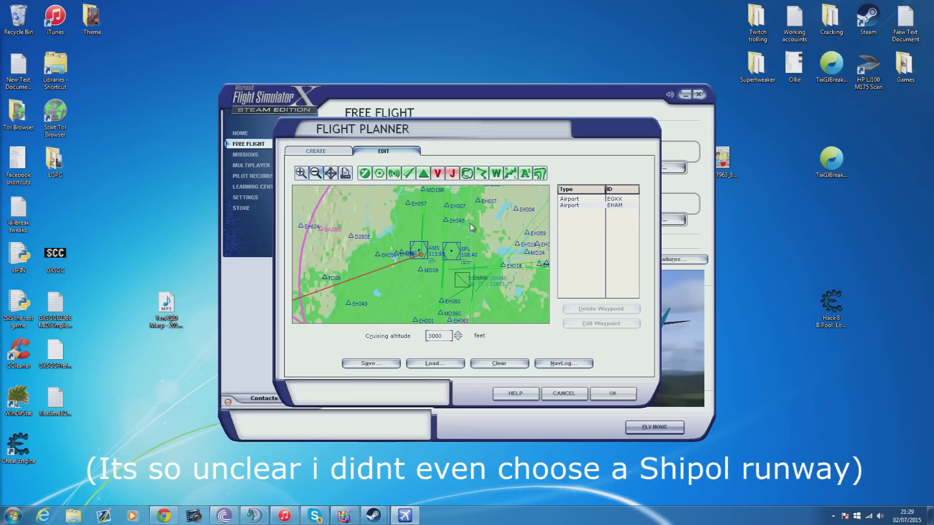
Step: View the facility information of the ILS beam just north of the AMS beacon and return to the map
{"action": "left_click", "coordinate": [428, 207]}
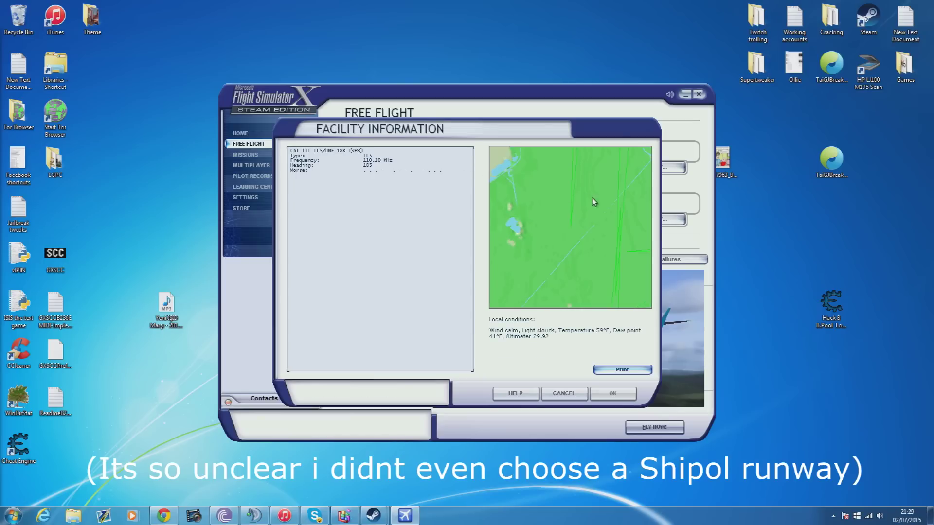
{"action": "left_click", "coordinate": [564, 394]}
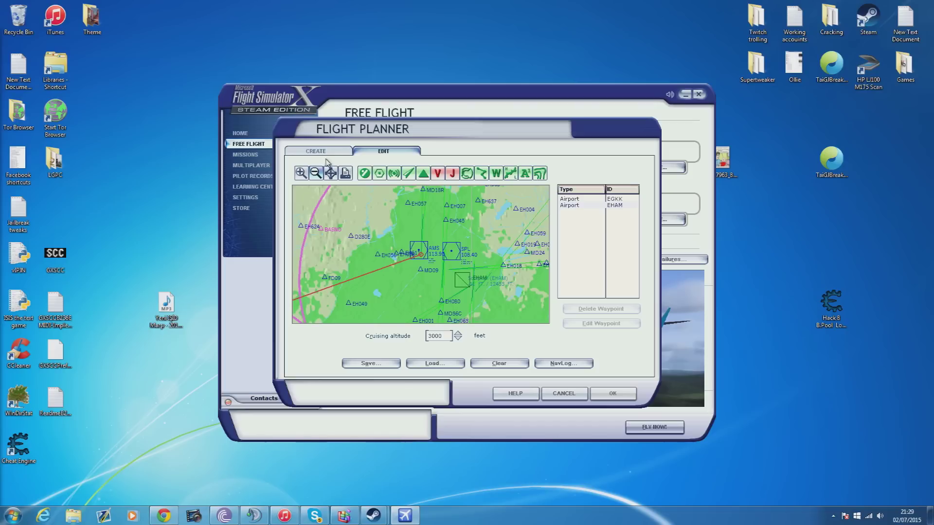
{"action": "left_click", "coordinate": [315, 174]}
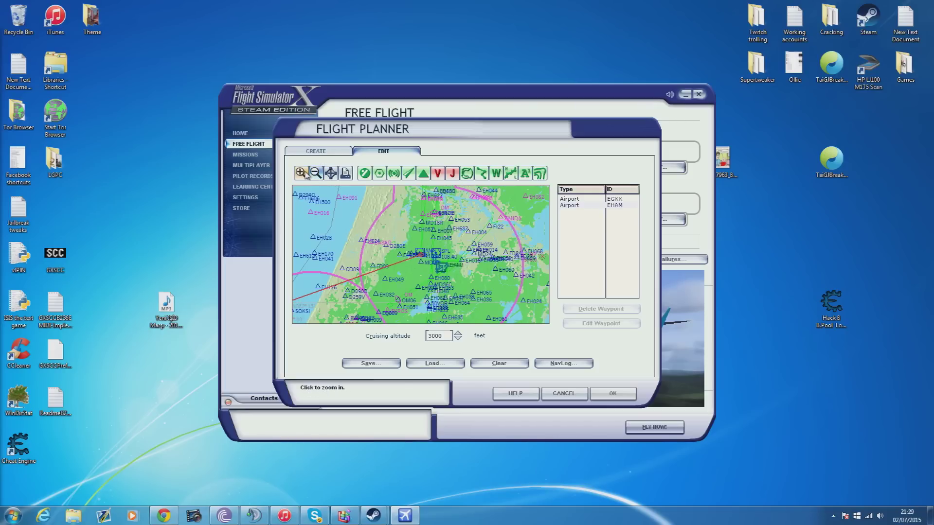
{"action": "left_click", "coordinate": [301, 173]}
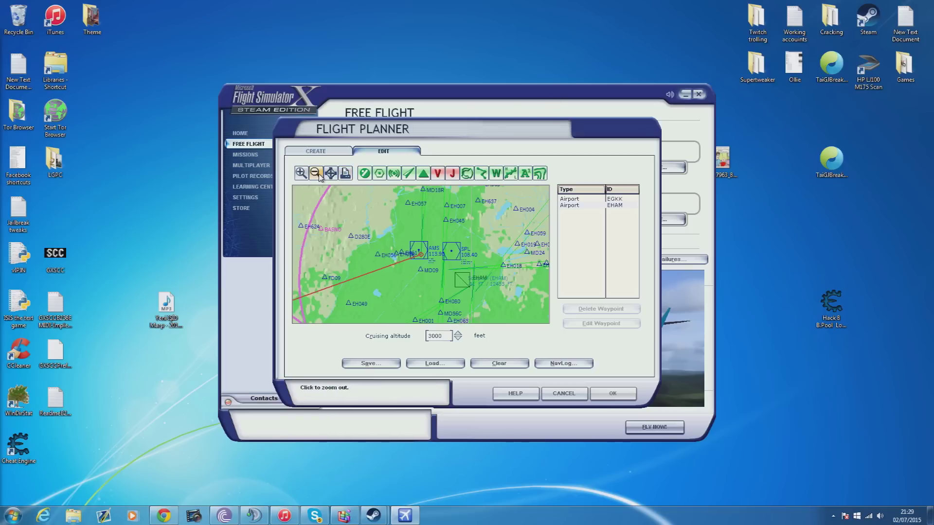
Step: Print the facility information for the runway 18R ILS near Schiphol on the HP LaserJet 100 color MFP M175 PCL6 and close it
{"action": "double_click", "coordinate": [423, 212]}
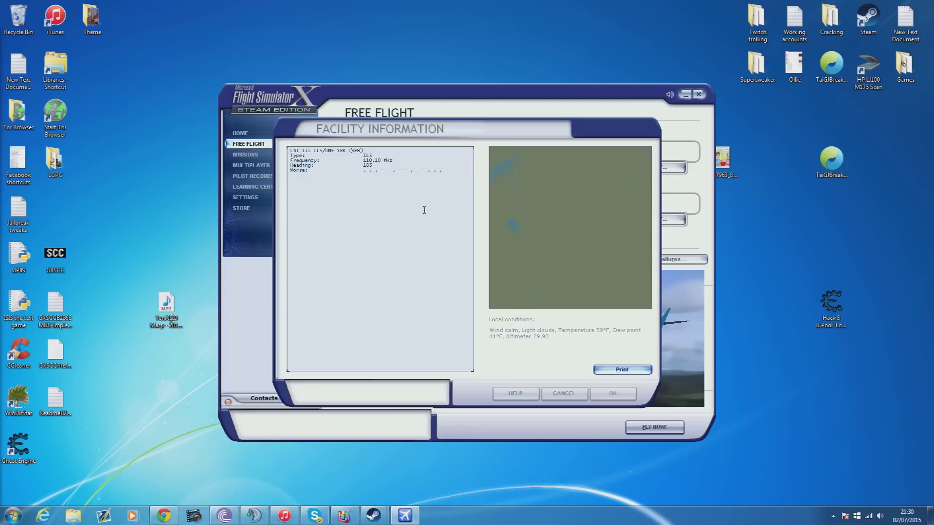
{"action": "left_click", "coordinate": [339, 153]}
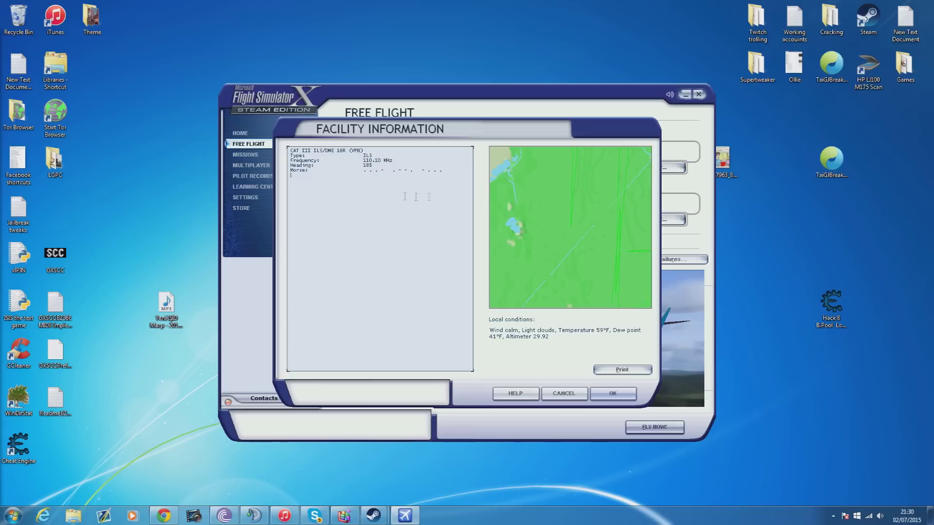
{"action": "left_click_drag", "start_coordinate": [390, 168], "coordinate": [305, 151]}
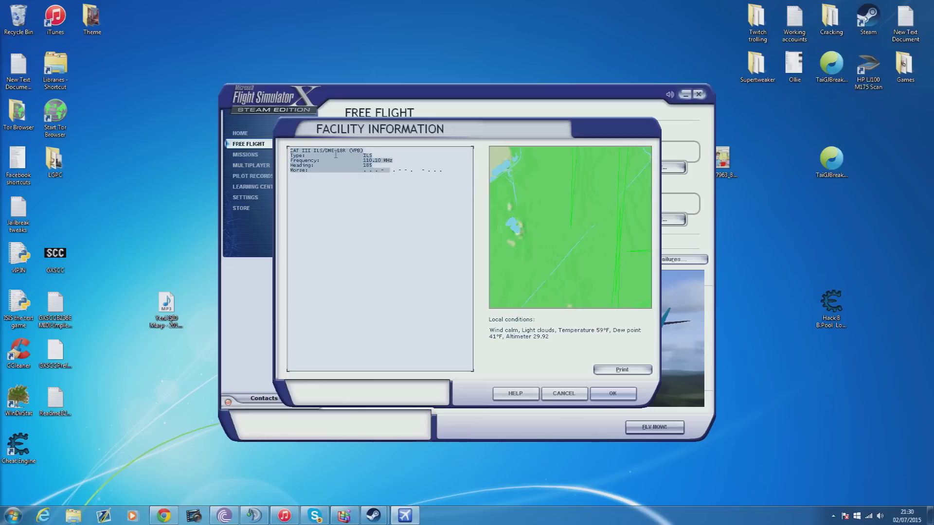
{"action": "left_click", "coordinate": [386, 166]}
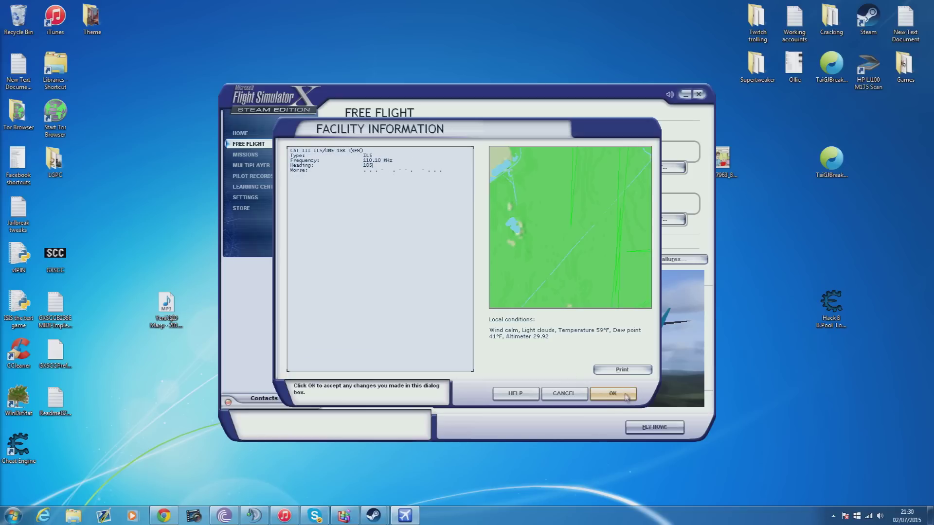
{"action": "left_click", "coordinate": [621, 370]}
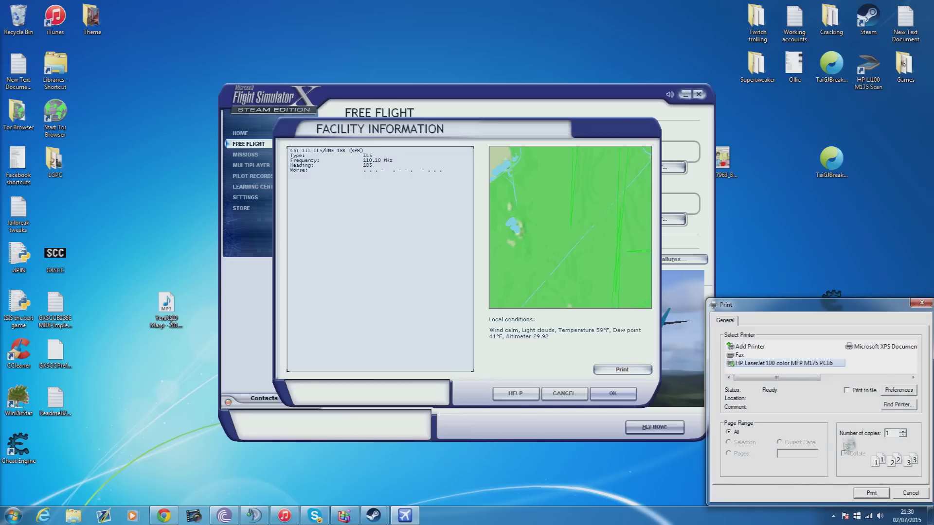
{"action": "left_click", "coordinate": [871, 492]}
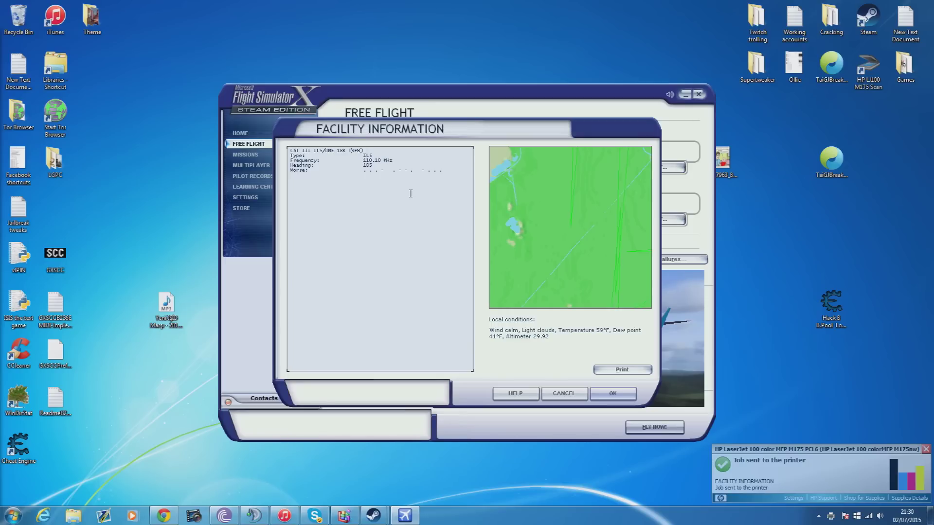
{"action": "left_click", "coordinate": [613, 393]}
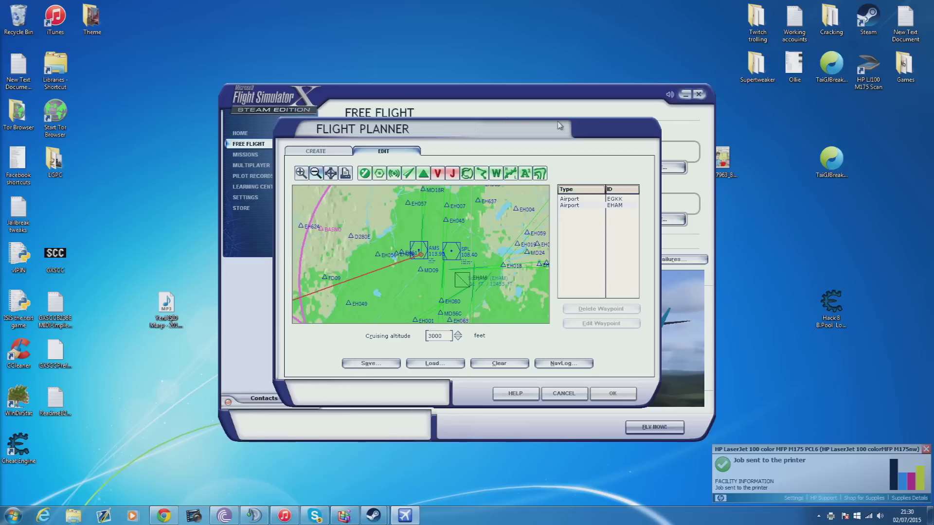
Step: Add a custom waypoint north of Schiphol by bending the direct route so its final leg lines up with the runway 18R approach
{"action": "left_click", "coordinate": [315, 172]}
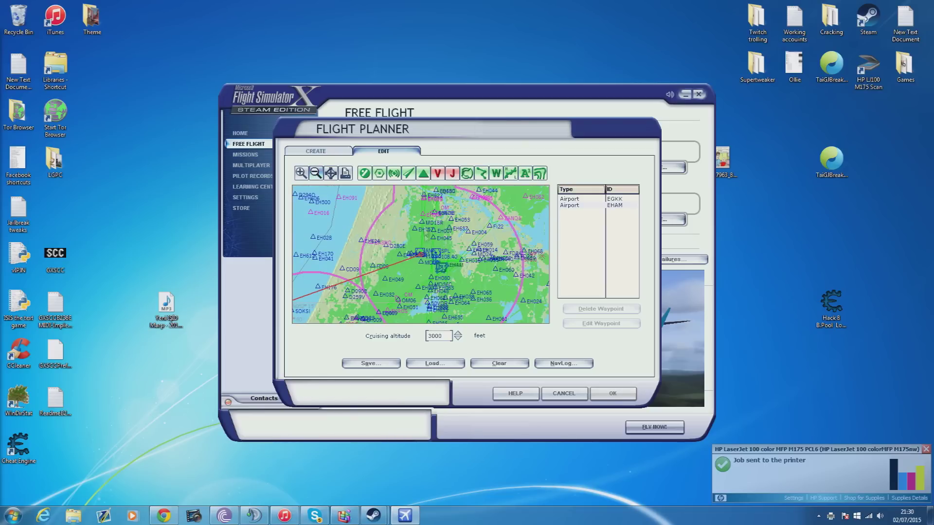
{"action": "left_click", "coordinate": [315, 174]}
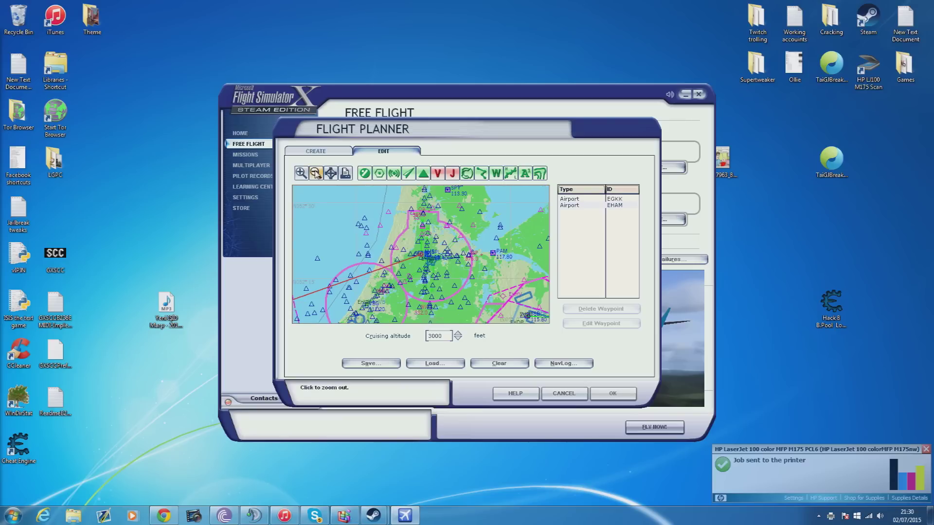
{"action": "left_click", "coordinate": [315, 174]}
{"action": "left_click", "coordinate": [301, 173]}
{"action": "left_click_drag", "start_coordinate": [360, 279], "coordinate": [424, 197]}
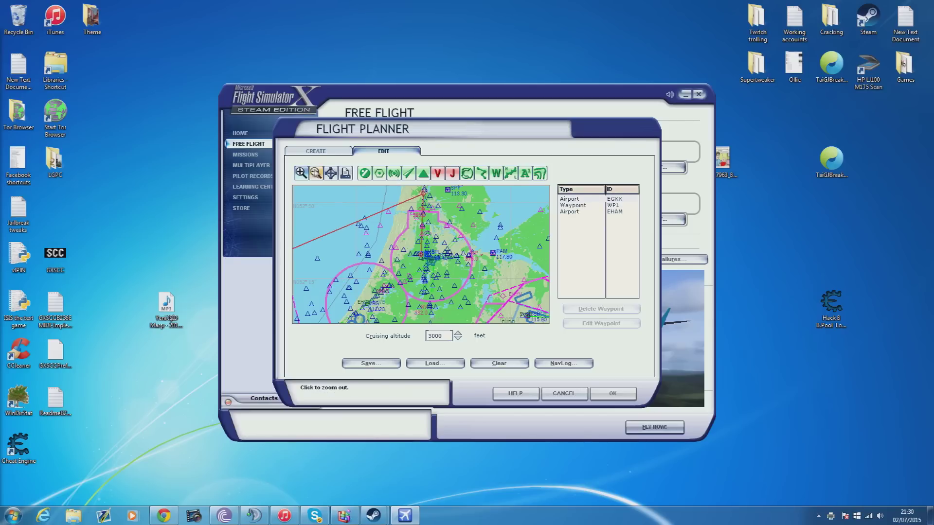
Step: Try a second custom waypoint beside EH622 on the leg between WP1 and EHAM, and delete it
{"action": "left_click", "coordinate": [301, 174]}
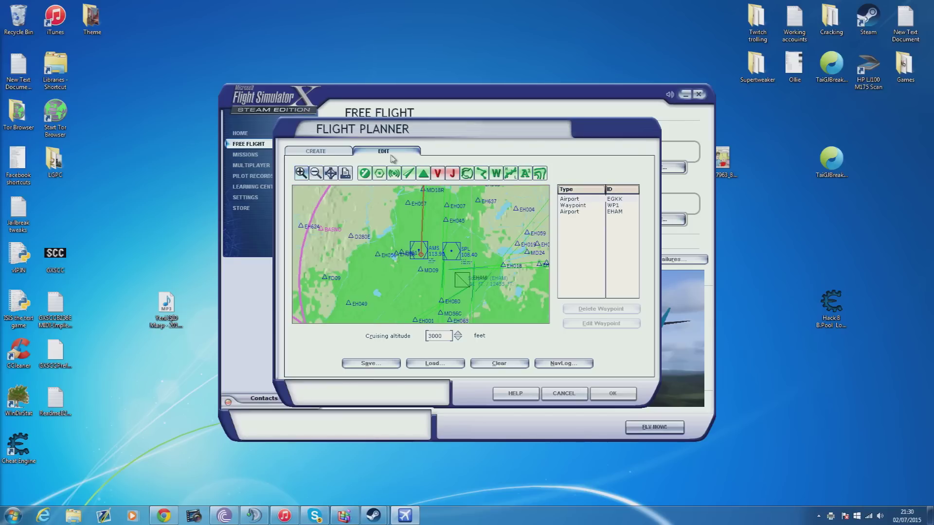
{"action": "left_click", "coordinate": [388, 194]}
{"action": "left_click", "coordinate": [388, 194]}
{"action": "left_click", "coordinate": [388, 193]}
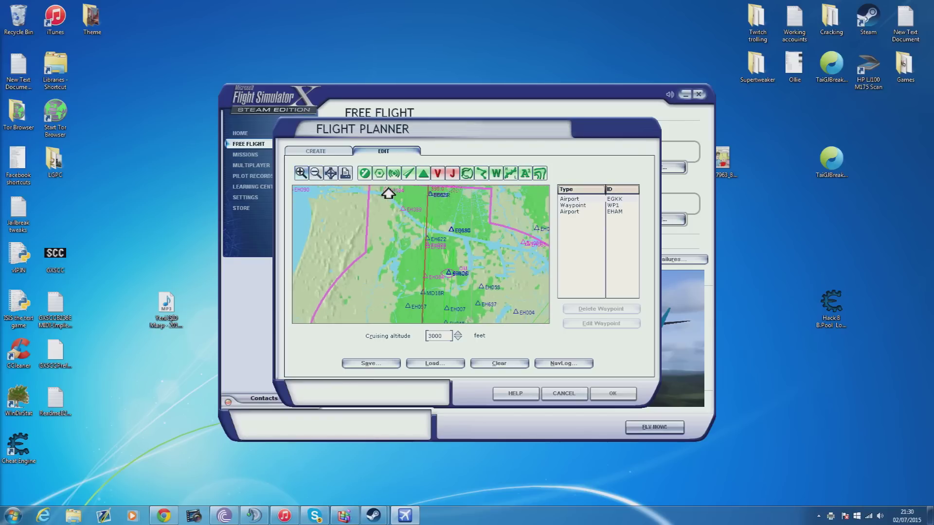
{"action": "left_click_drag", "start_coordinate": [426, 223], "coordinate": [423, 240]}
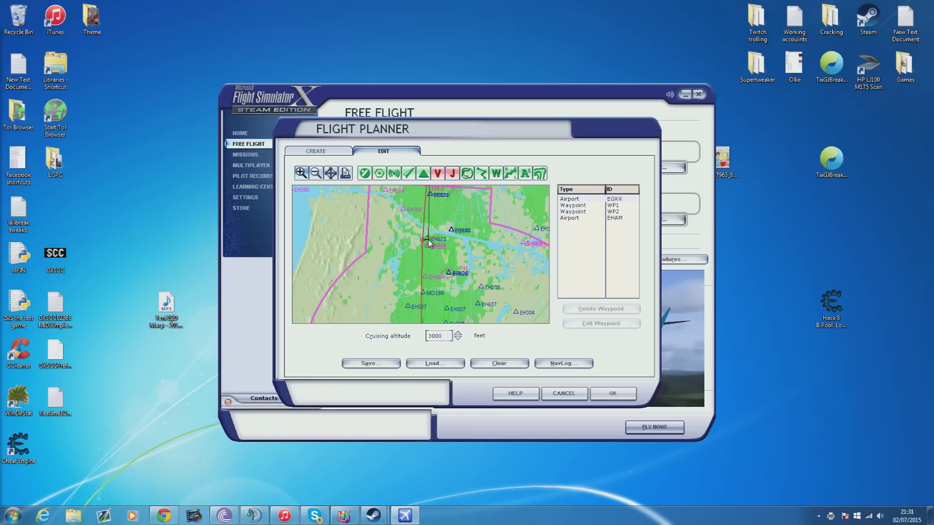
{"action": "left_click", "coordinate": [500, 346]}
{"action": "left_click", "coordinate": [614, 212]}
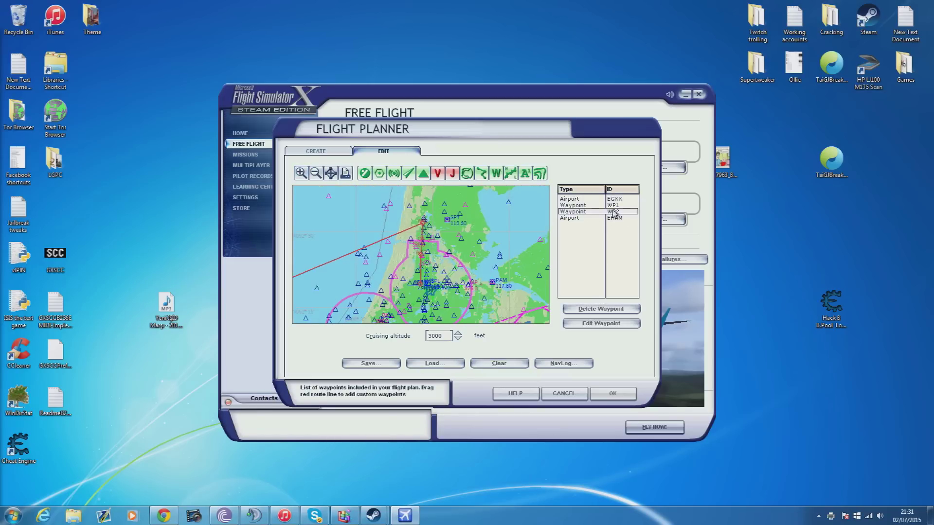
{"action": "left_click", "coordinate": [578, 311]}
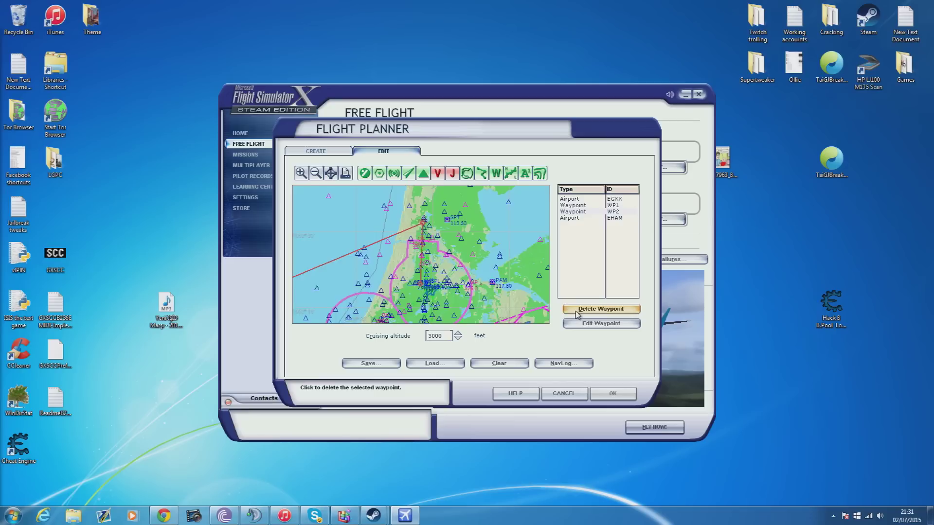
Step: Shape the route ahead of WP1 into a gradual curve from the coast with three more custom waypoints, passing near EH607
{"action": "left_click", "coordinate": [308, 174]}
{"action": "left_click", "coordinate": [304, 174]}
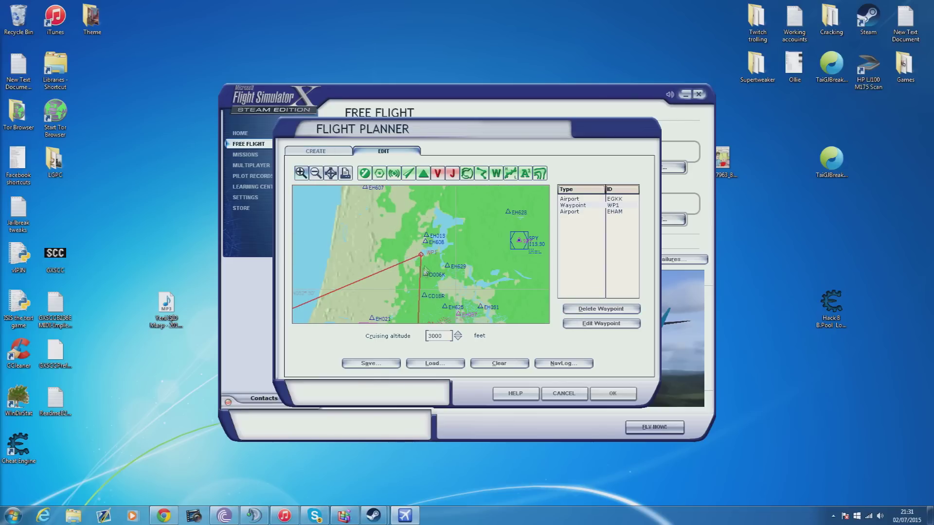
{"action": "left_click", "coordinate": [316, 173]}
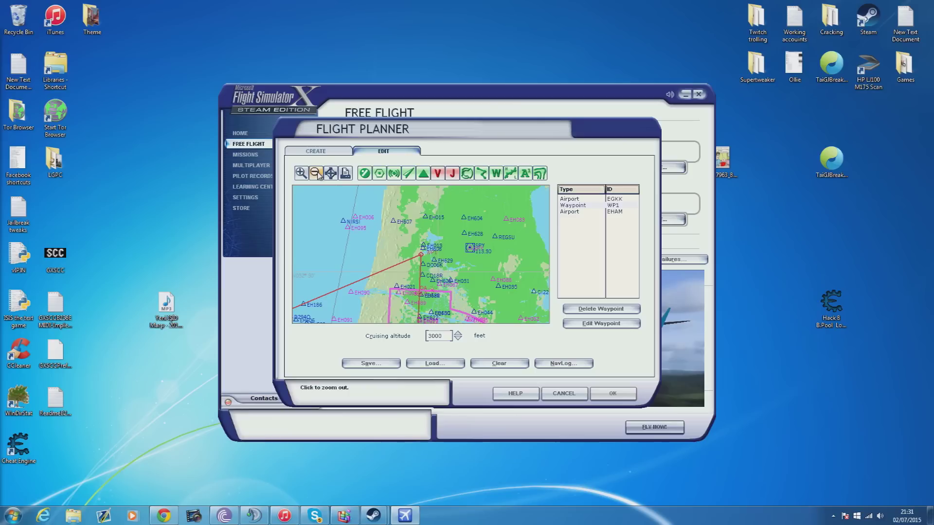
{"action": "left_click_drag", "start_coordinate": [389, 266], "coordinate": [388, 213]}
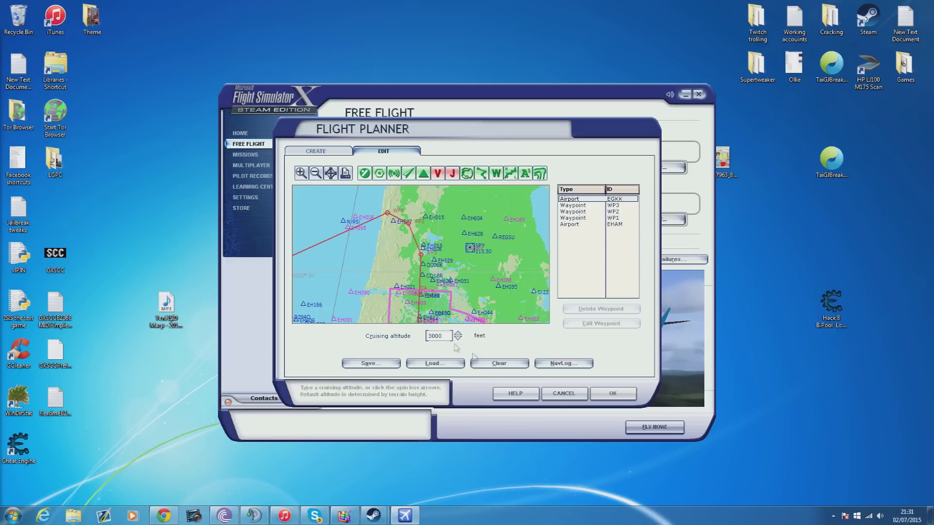
{"action": "left_click_drag", "start_coordinate": [365, 227], "coordinate": [361, 216]}
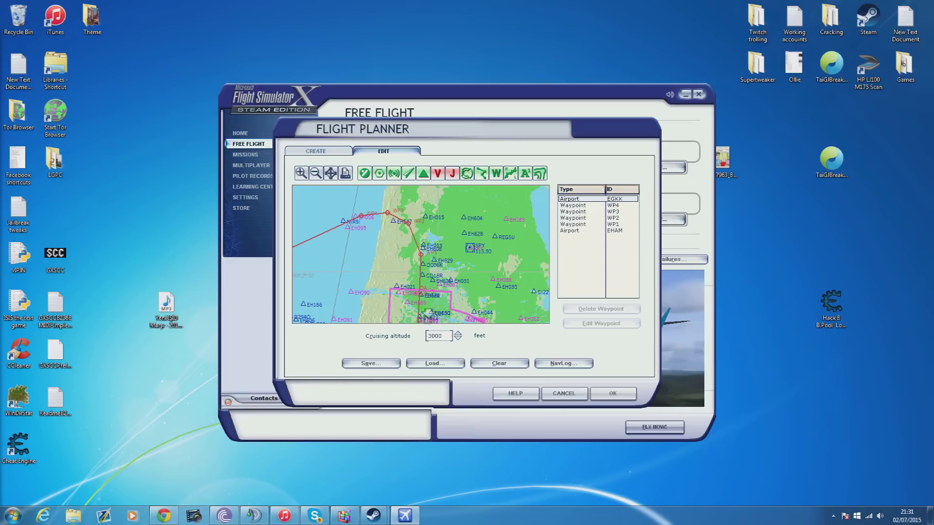
Step: Accept the edited route and save the flight plan as IFR Gatwick to Schiphol
{"action": "left_click", "coordinate": [613, 394]}
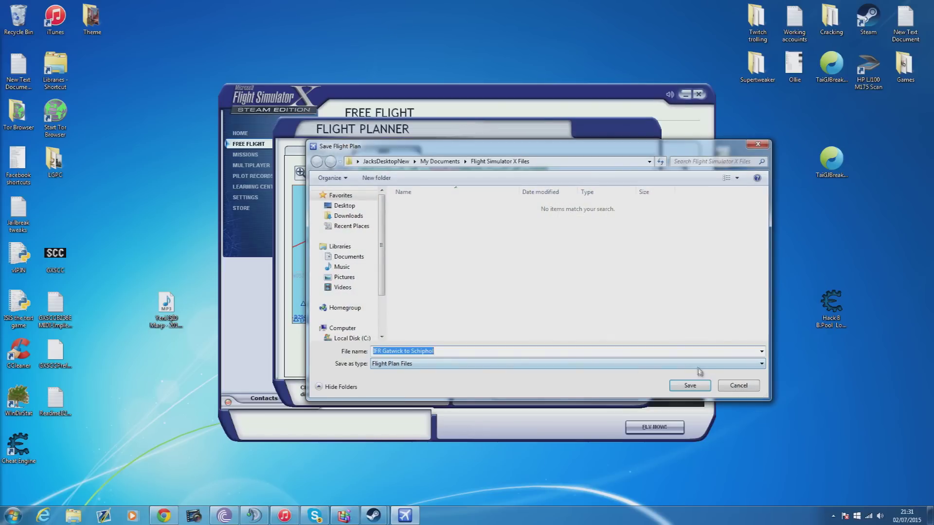
{"action": "left_click", "coordinate": [699, 386]}
{"action": "left_click", "coordinate": [446, 292]}
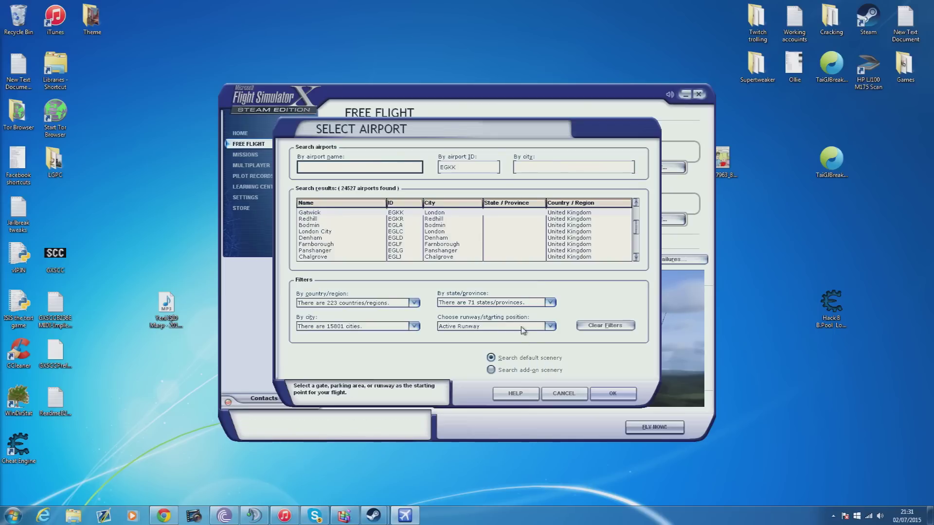
Step: Set the starting position at Gatwick (EGKK) to GATE 19 -- GATE MEDIUM
{"action": "left_click", "coordinate": [515, 326]}
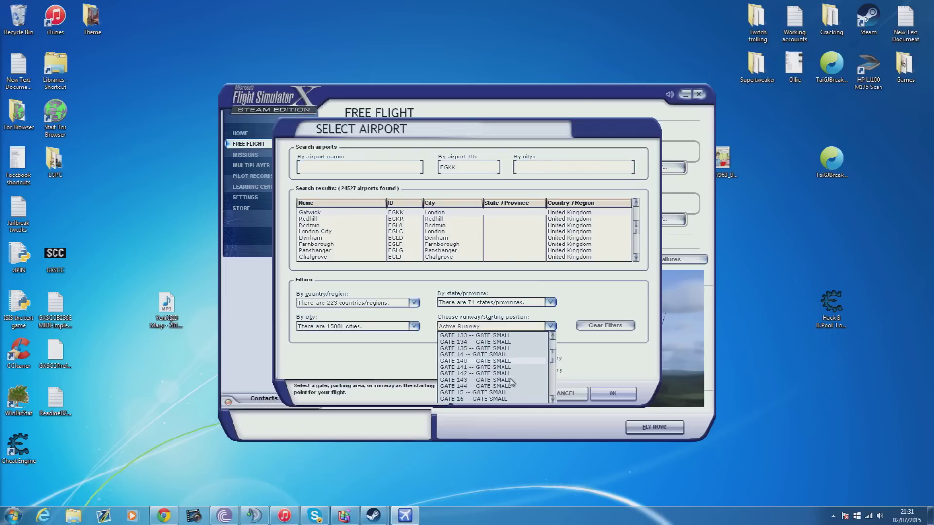
{"action": "left_click", "coordinate": [511, 357]}
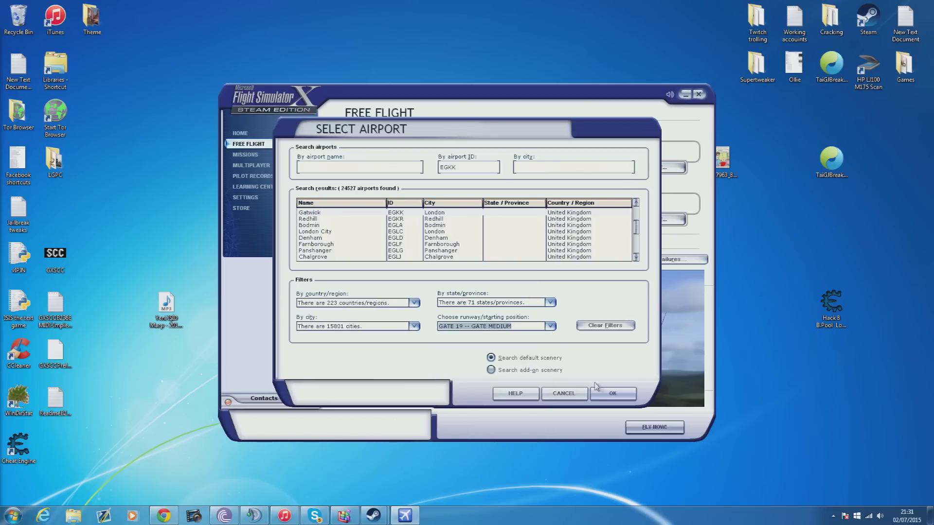
{"action": "left_click", "coordinate": [613, 393]}
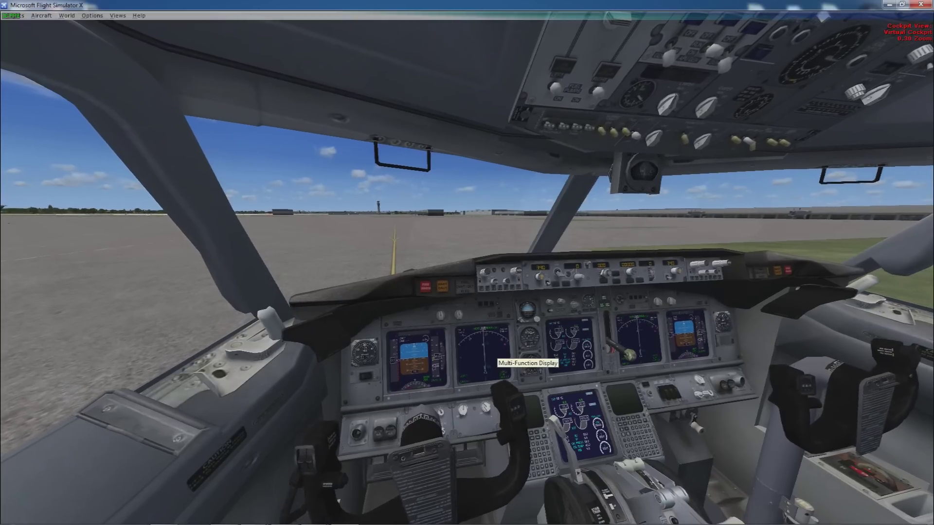
Step: Increase engine thrust in four increments to get the aircraft rolling and reduce it by four increments
{"action": "key", "text": "F3"}
{"action": "key", "text": "F3"}
{"action": "key", "text": "F3"}
{"action": "key", "text": "F3"}
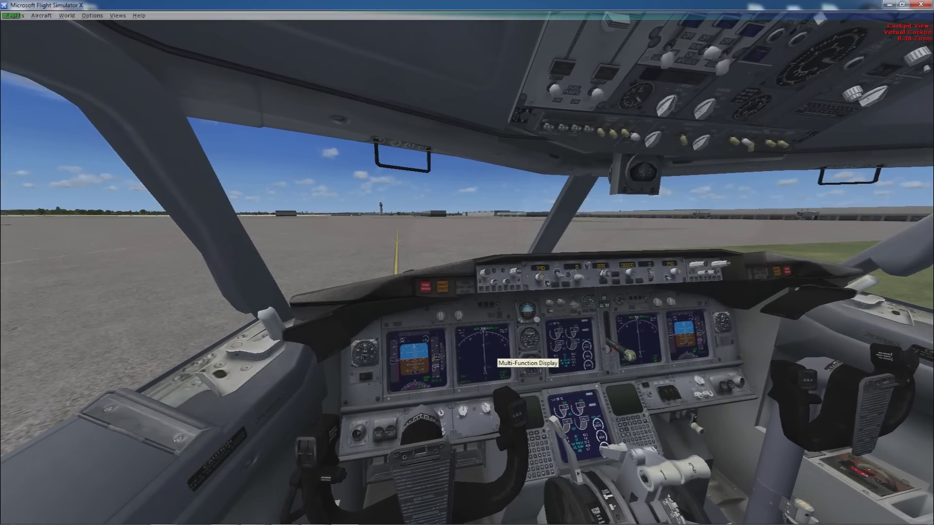
{"action": "key", "text": "F2"}
{"action": "key", "text": "F2"}
{"action": "key", "text": "F2"}
{"action": "key", "text": "F2"}
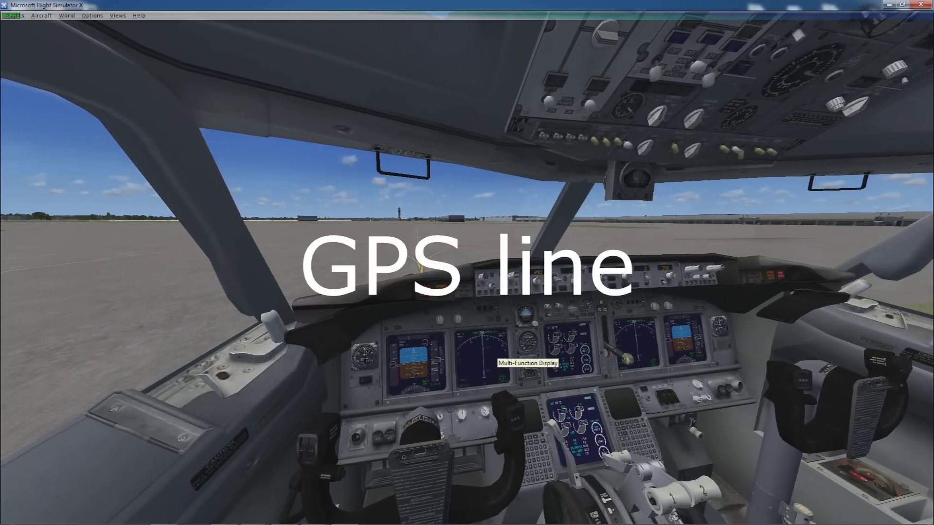
Step: Turn on the captain's flight director on the 737's autopilot panel
{"action": "scroll", "coordinate": [526, 355], "scroll_direction": "up", "scroll_amount": 3}
{"action": "scroll", "coordinate": [582, 350], "scroll_direction": "up", "scroll_amount": 2}
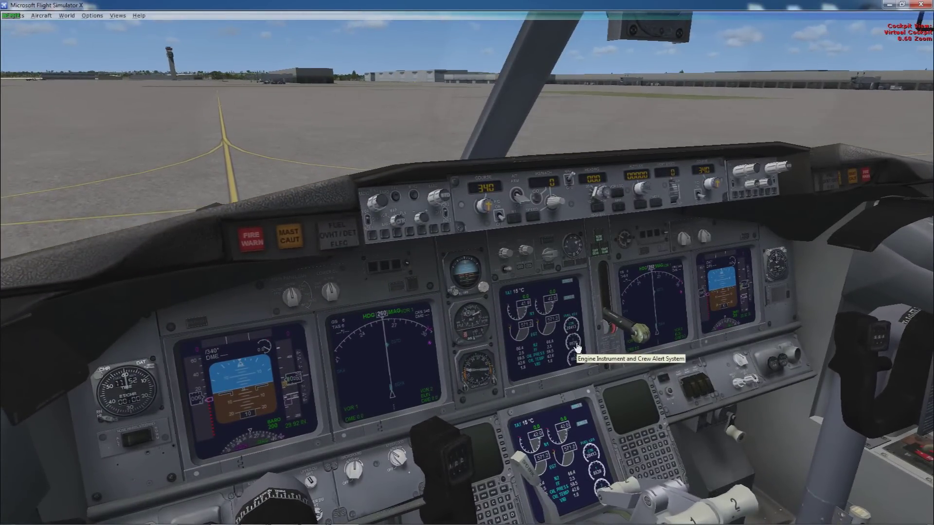
{"action": "key", "text": "shift+KP_4"}
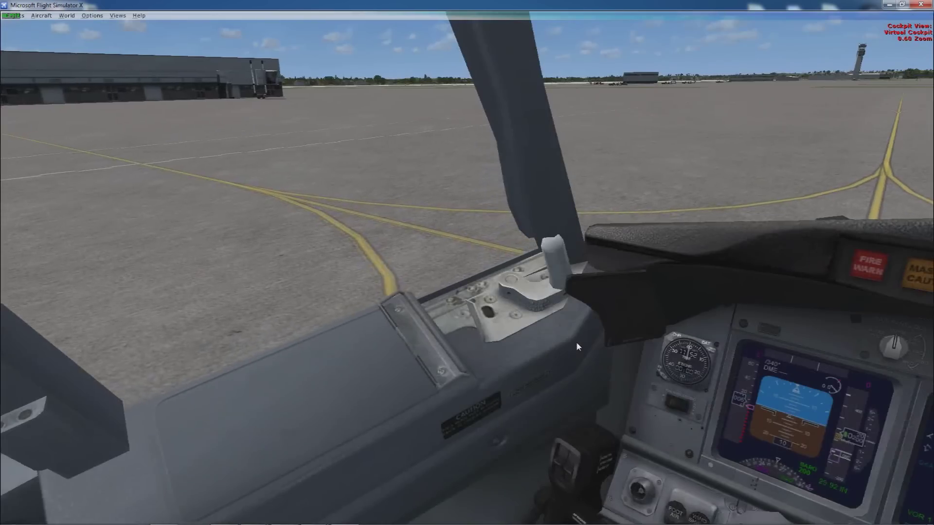
{"action": "key", "text": "shift+KP_8"}
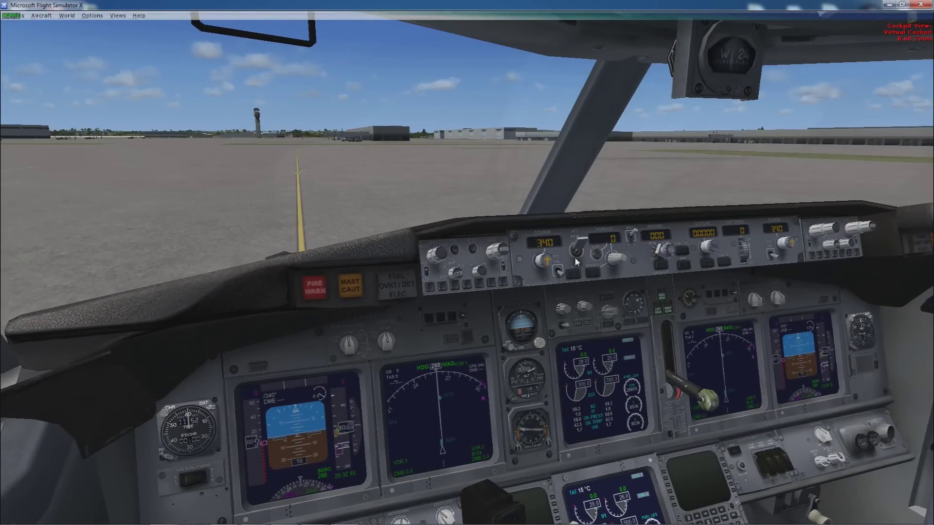
{"action": "left_click", "coordinate": [560, 273]}
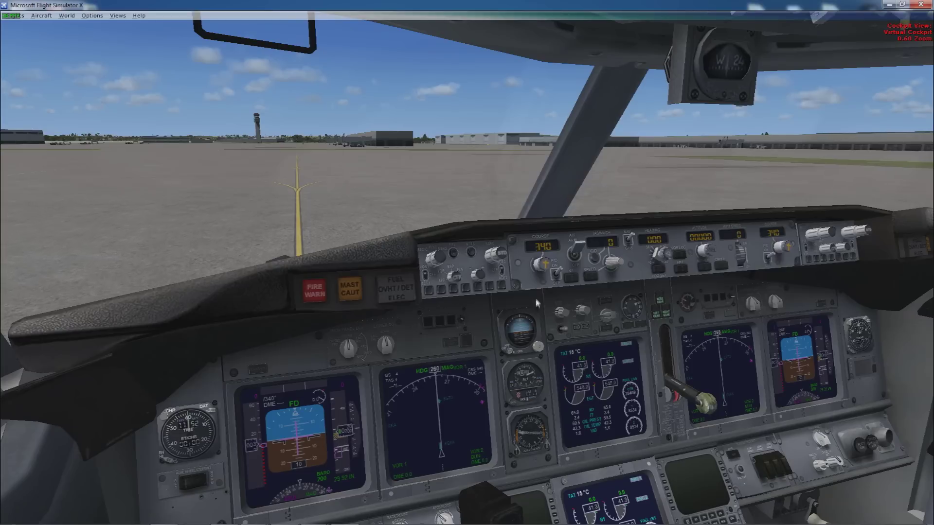
Step: Set the autopilot's altitude hold selector to 10000 ft
{"action": "scroll", "coordinate": [714, 253], "scroll_direction": "up", "scroll_amount": 9}
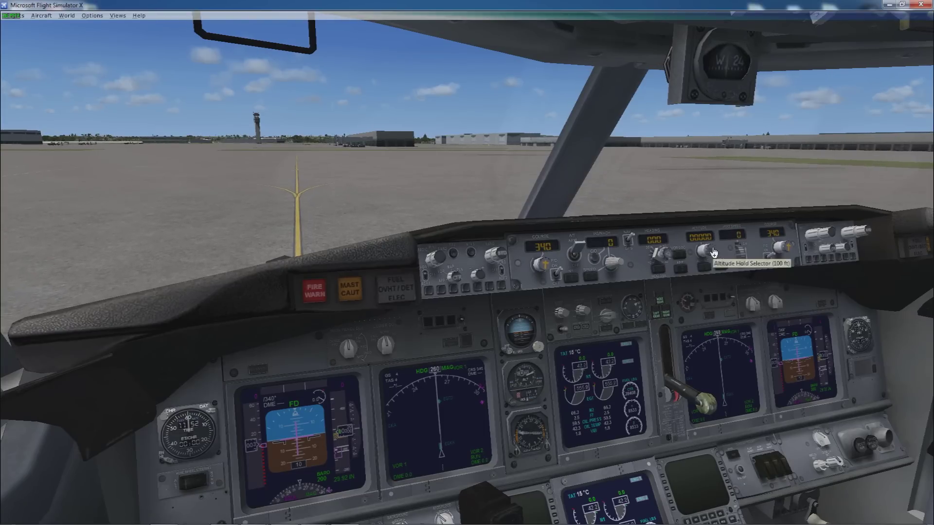
{"action": "scroll", "coordinate": [714, 253], "scroll_direction": "up", "scroll_amount": 20}
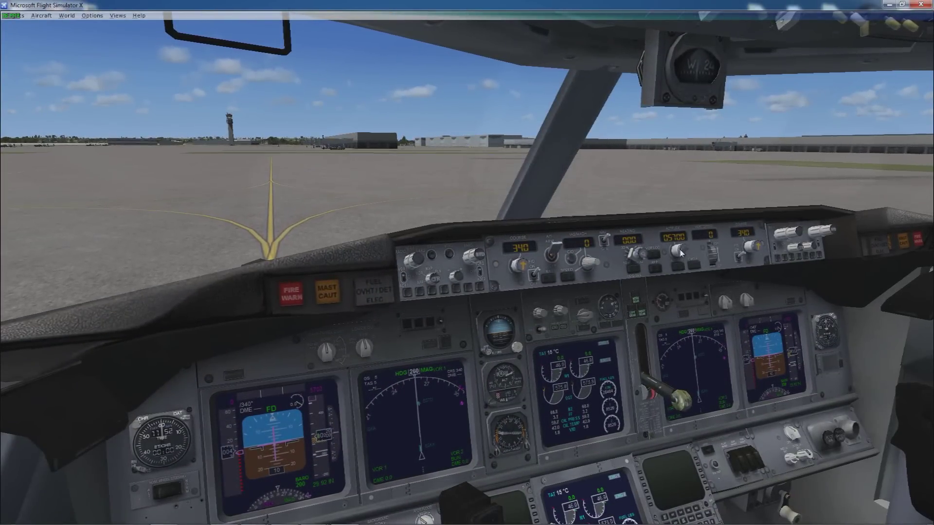
{"action": "scroll", "coordinate": [681, 254], "scroll_direction": "up", "scroll_amount": 15}
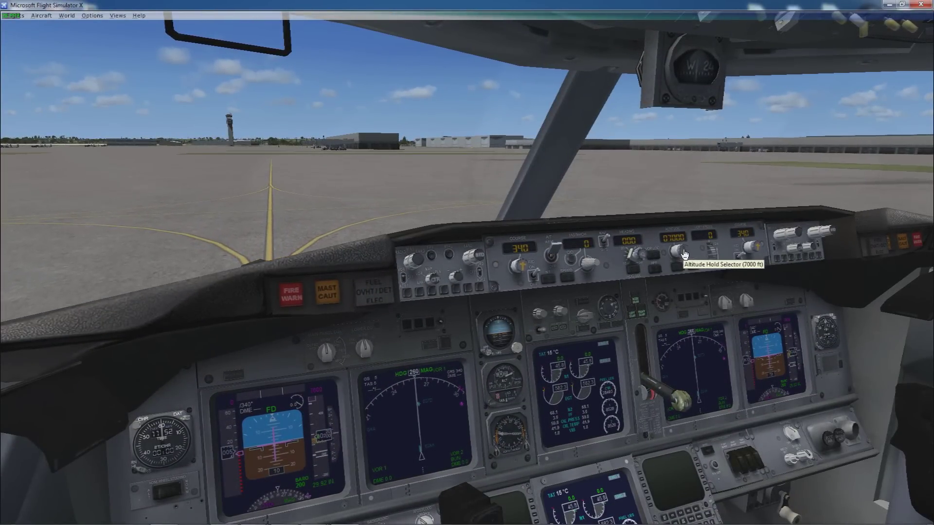
{"action": "scroll", "coordinate": [683, 254], "scroll_direction": "up", "scroll_amount": 14}
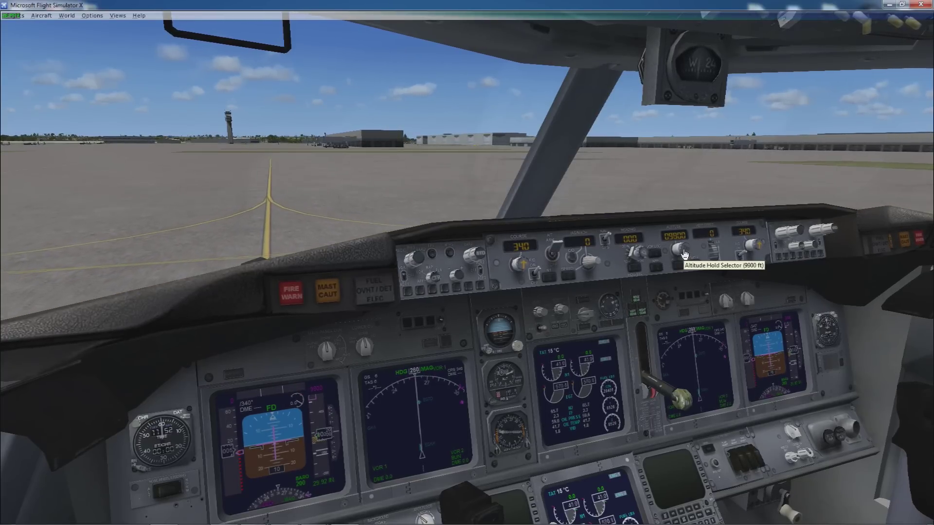
{"action": "scroll", "coordinate": [683, 254], "scroll_direction": "up", "scroll_amount": 3}
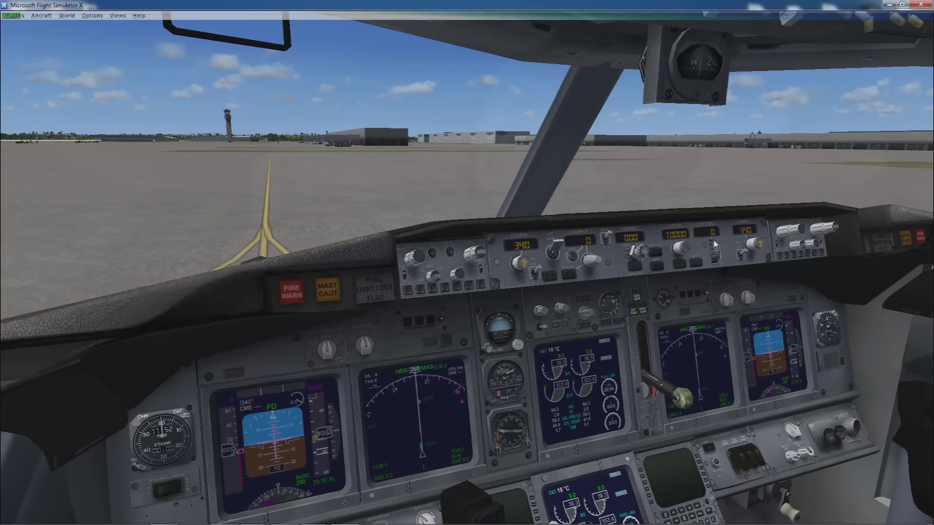
Step: Set the autopilot's vertical speed to 1800 ft/min and engage altitude hold
{"action": "scroll", "coordinate": [717, 256], "scroll_direction": "up", "scroll_amount": 4}
{"action": "scroll", "coordinate": [718, 256], "scroll_direction": "up", "scroll_amount": 4}
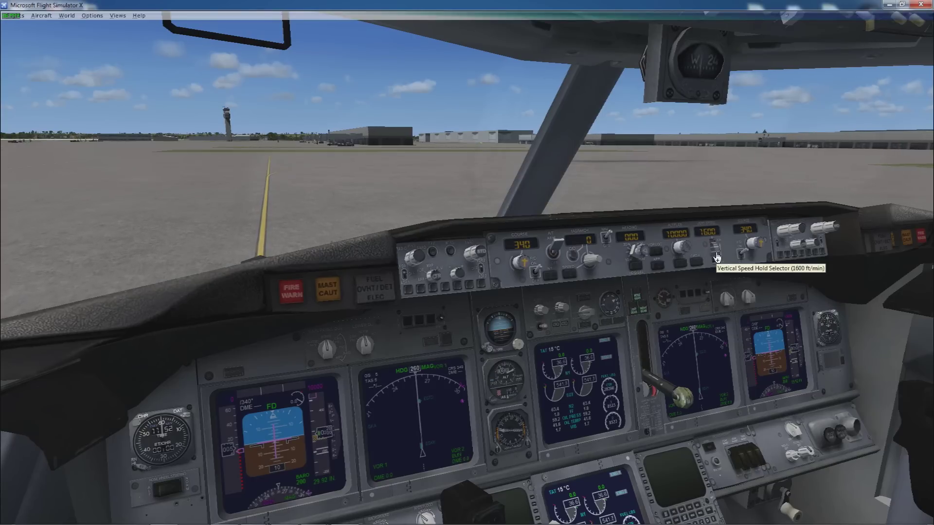
{"action": "scroll", "coordinate": [717, 257], "scroll_direction": "up", "scroll_amount": 1}
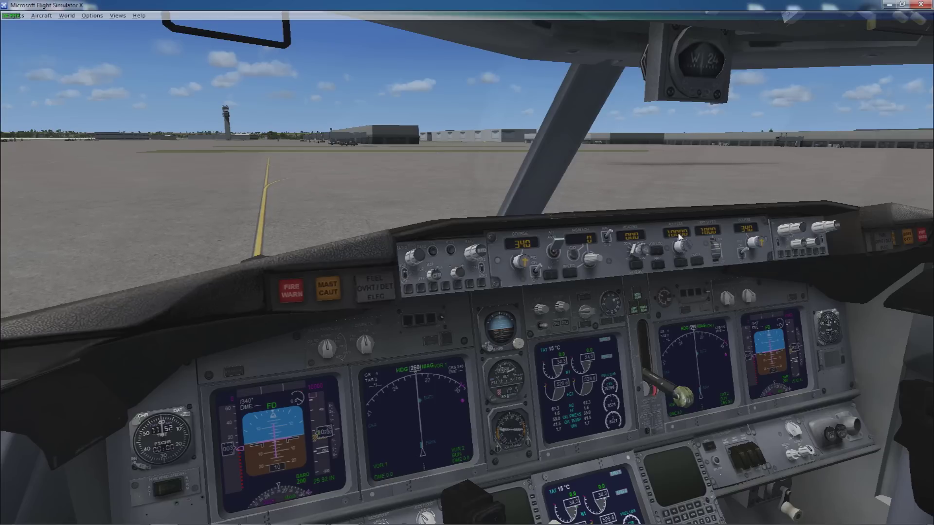
{"action": "left_click", "coordinate": [681, 267]}
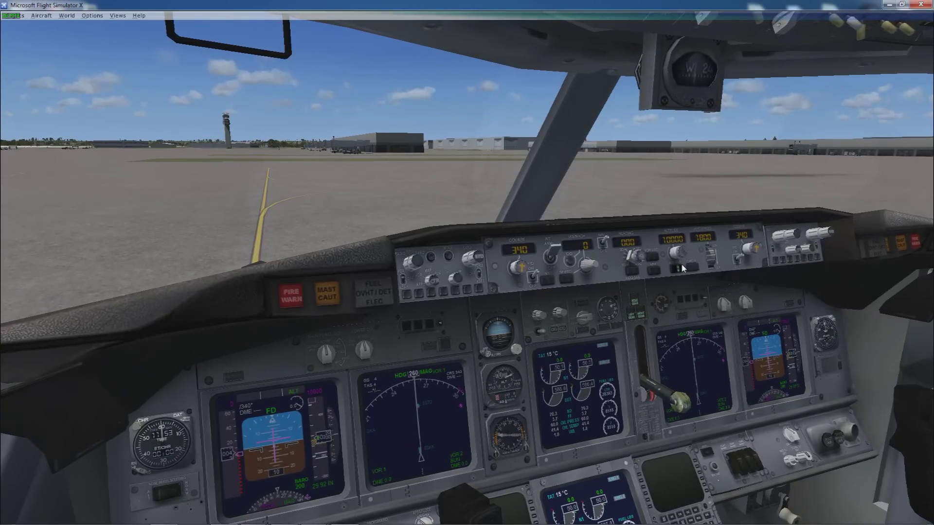